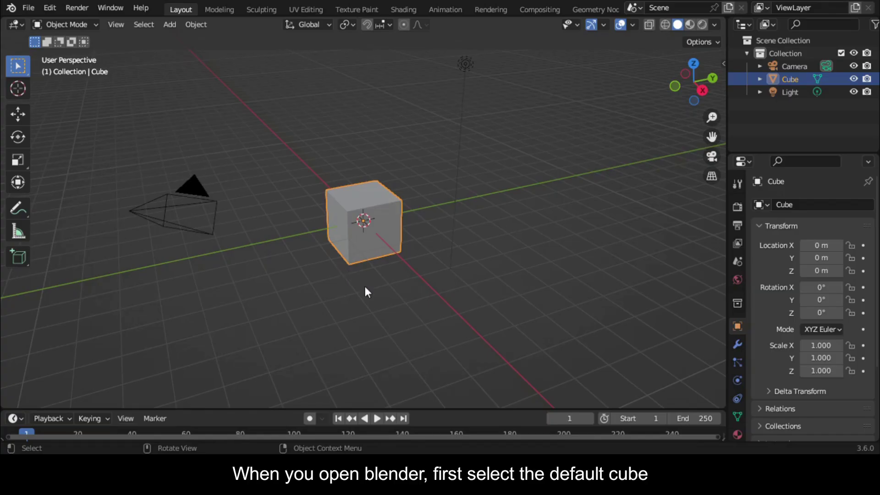
Zoom in and recentre the viewport on the default cube.
middle_click_drag(506, 301, 564, 283, "ctrl")
left_click_drag(712, 137, 718, 156)
Add a Subdivision Surface modifier with Levels Viewport 3 and enter Edit Mode.
left_click(738, 346)
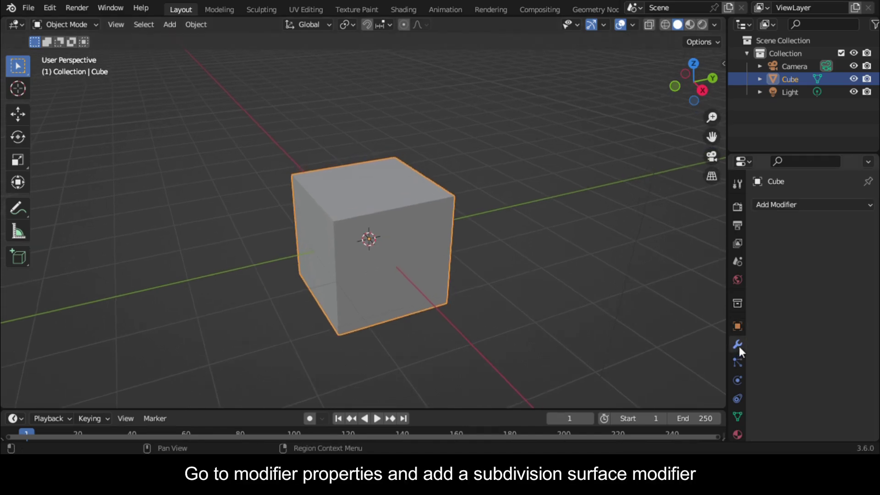
left_click(789, 207)
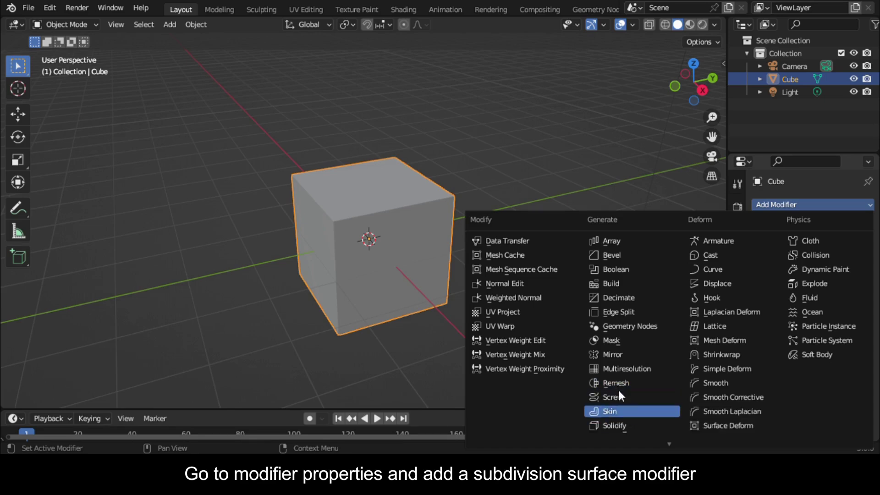
scroll(618, 413, "down", 1)
left_click(606, 430)
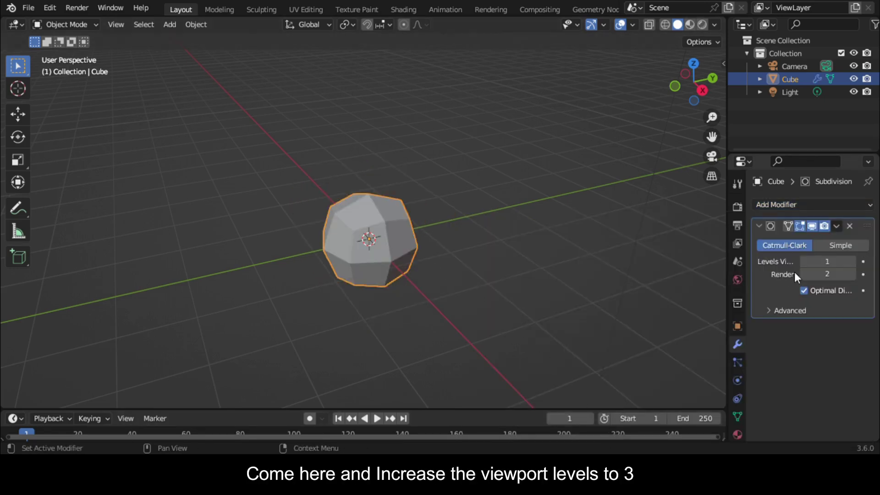
left_click(851, 261)
left_click(851, 261)
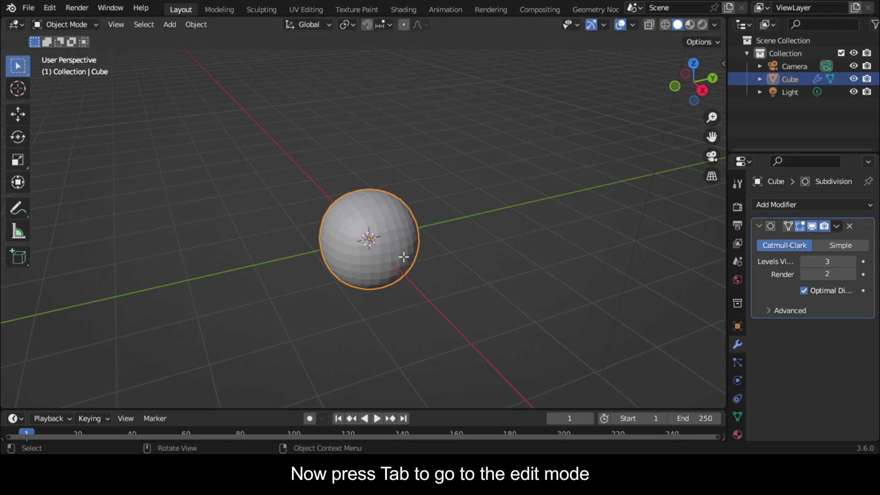
key("Tab")
In right view with X-ray on, shrink the top vertices inward to pinch the top.
left_click(702, 90)
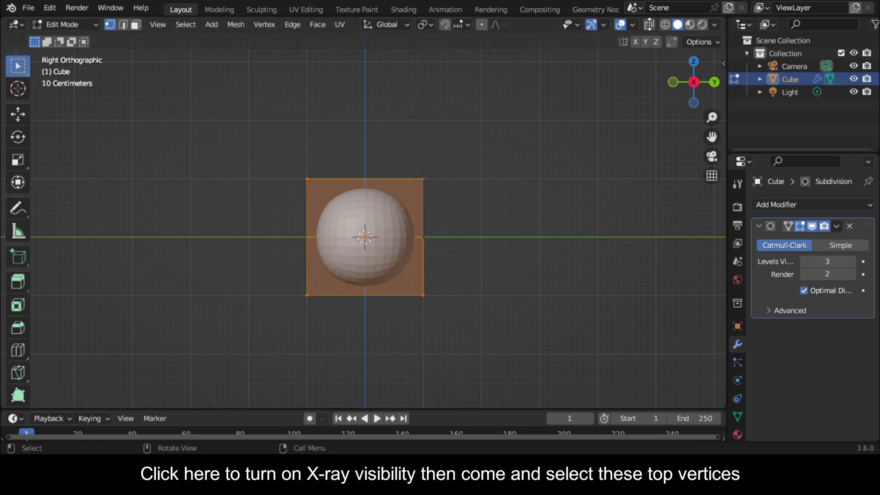
left_click(650, 24)
left_click_drag(265, 179, 471, 207)
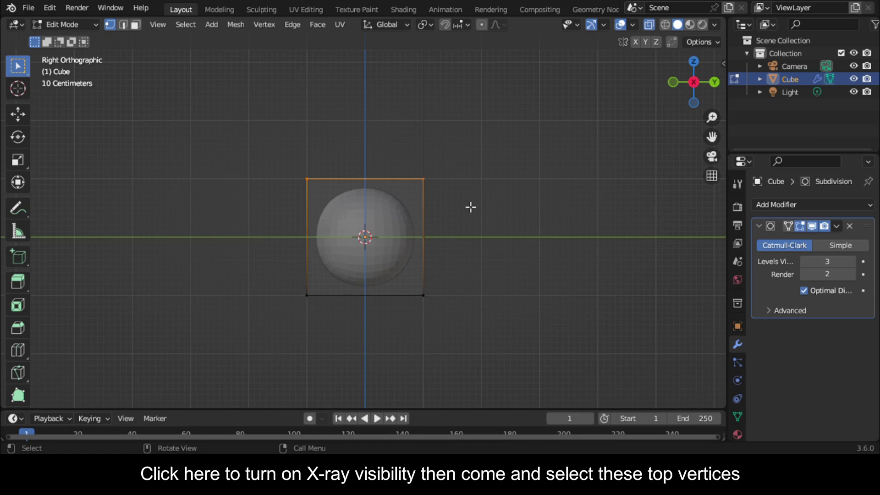
key("s")
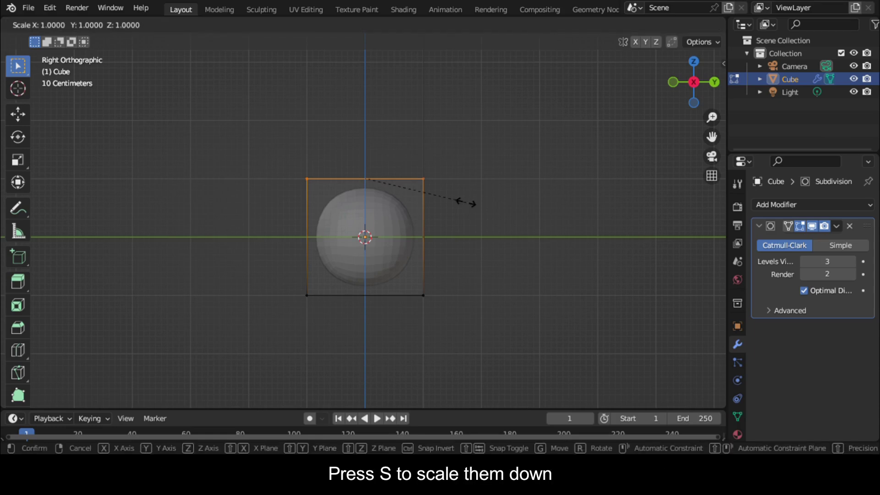
left_click(384, 166)
Extrude the bottom edge down along Z and scale it narrower.
left_click_drag(275, 253, 488, 348)
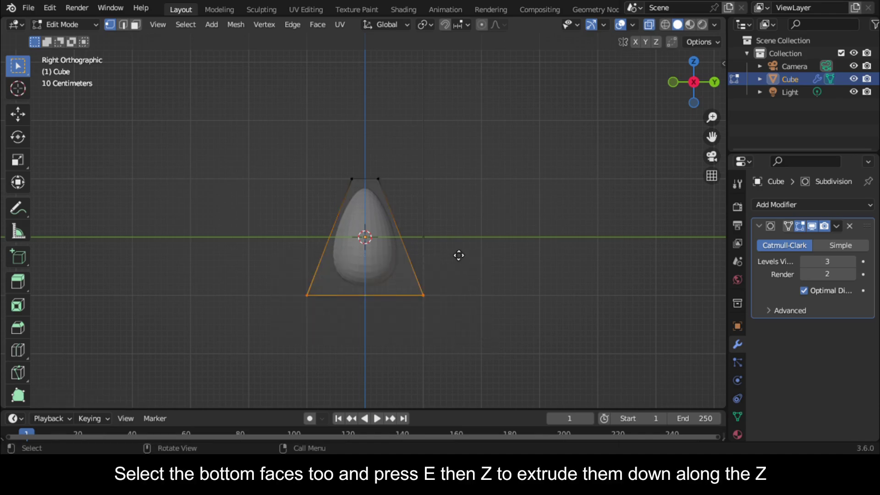
key("e")
key("z")
scroll(468, 337, "down", 5)
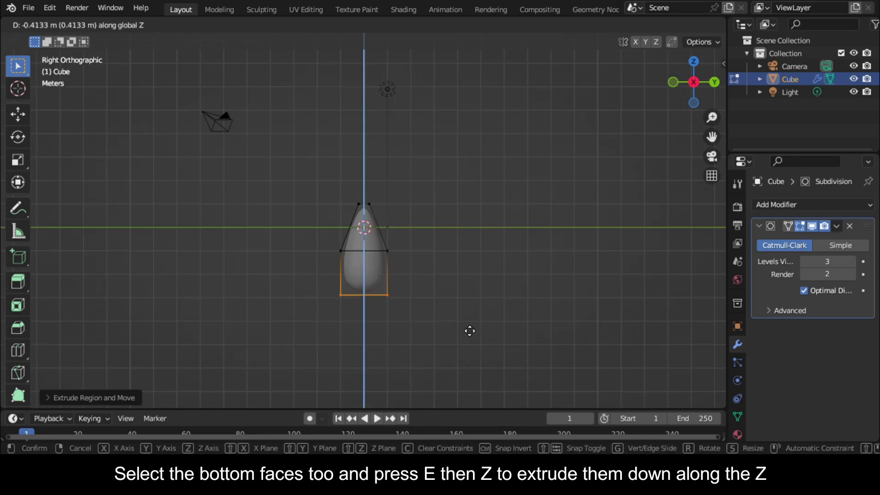
left_click(468, 330)
key("s")
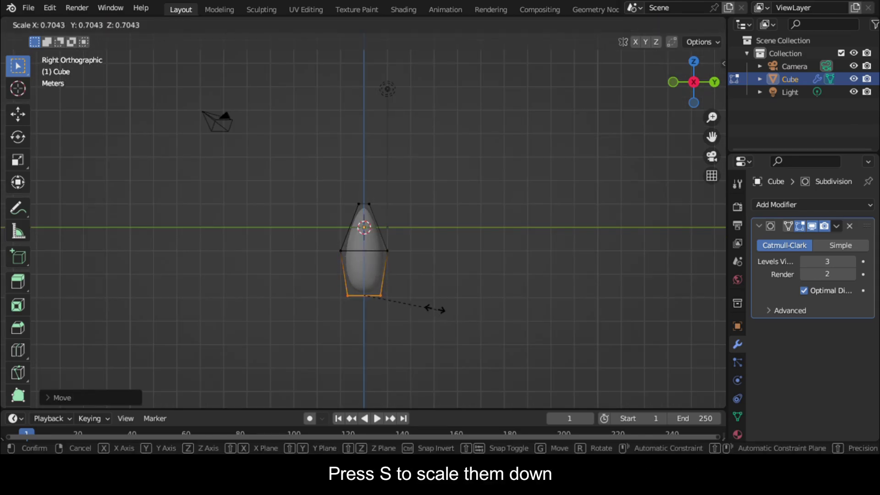
left_click(387, 290)
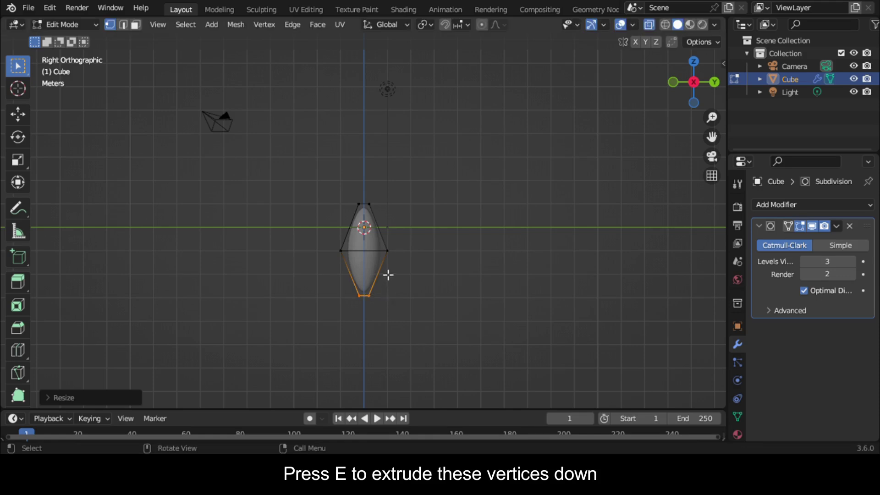
Extrude the bottom vertices further down into a narrow tail.
key("e")
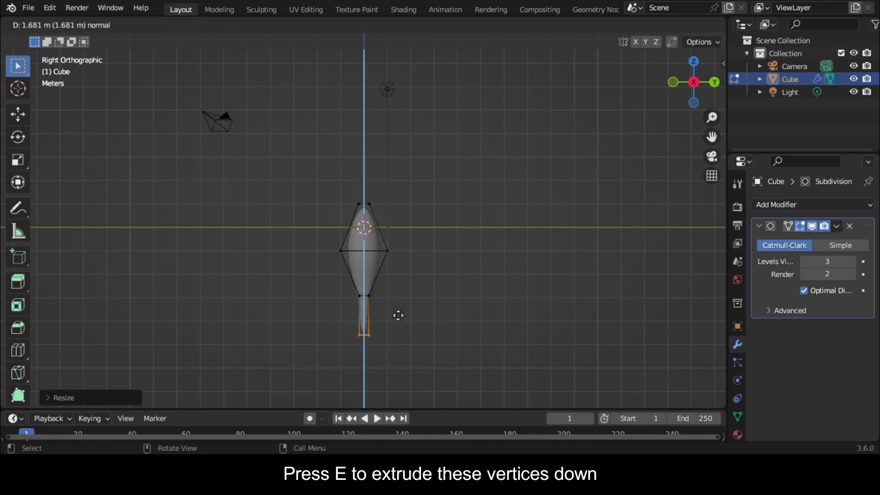
left_click(399, 316)
scroll(399, 316, "up", 3)
scroll(411, 340, "down", 3, "shift")
Back in Object Mode, apply the Subdivision Surface modifier to the teardrop.
scroll(411, 340, "down", 2)
key("Tab")
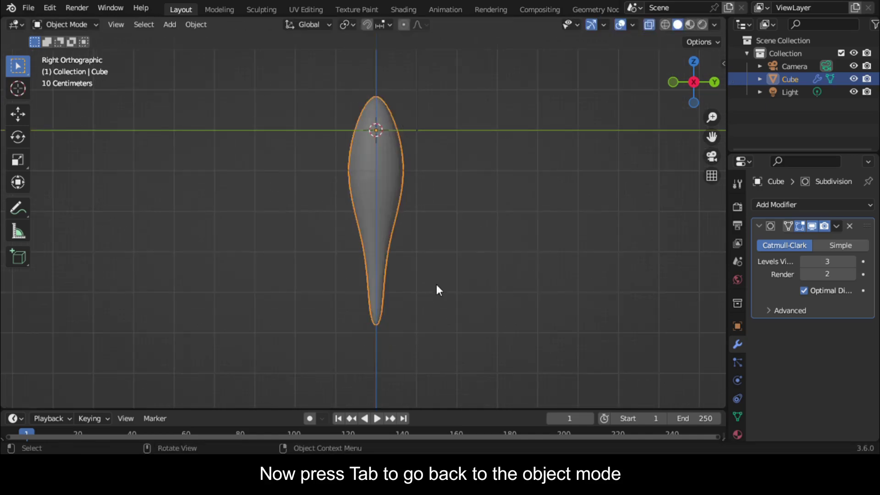
left_click_drag(692, 80, 619, 156)
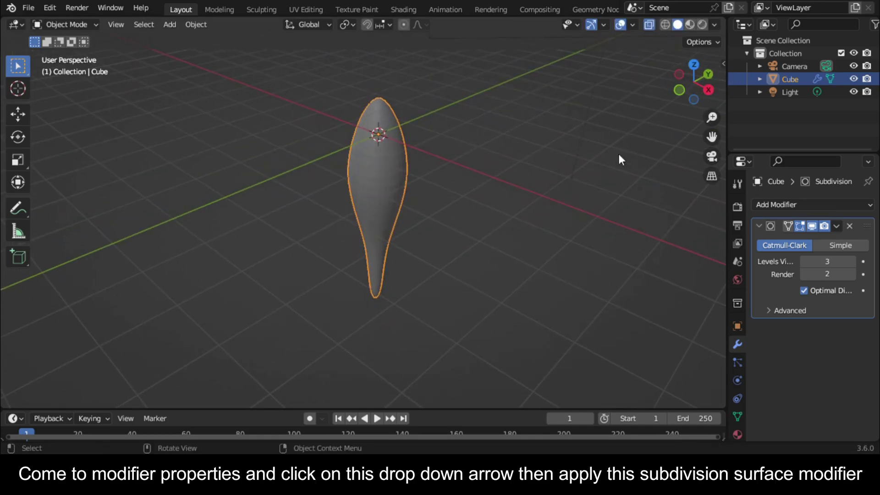
scroll(633, 132, "up", 2)
left_click_drag(712, 135, 705, 238)
left_click(836, 226)
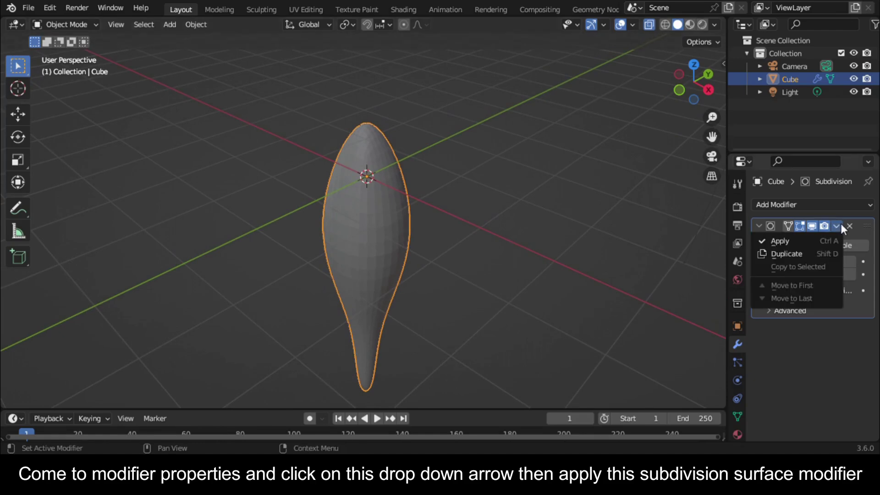
left_click(810, 241)
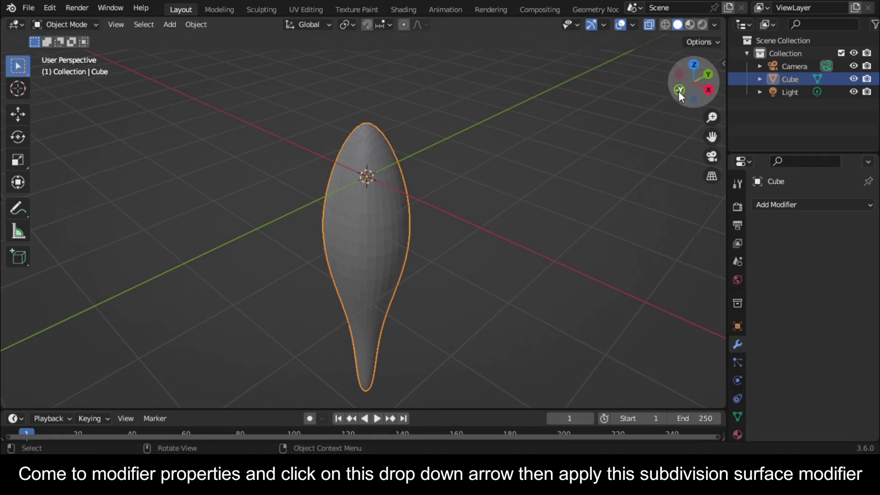
Turn X-ray display back off.
left_click_drag(678, 92, 684, 81)
left_click(649, 27)
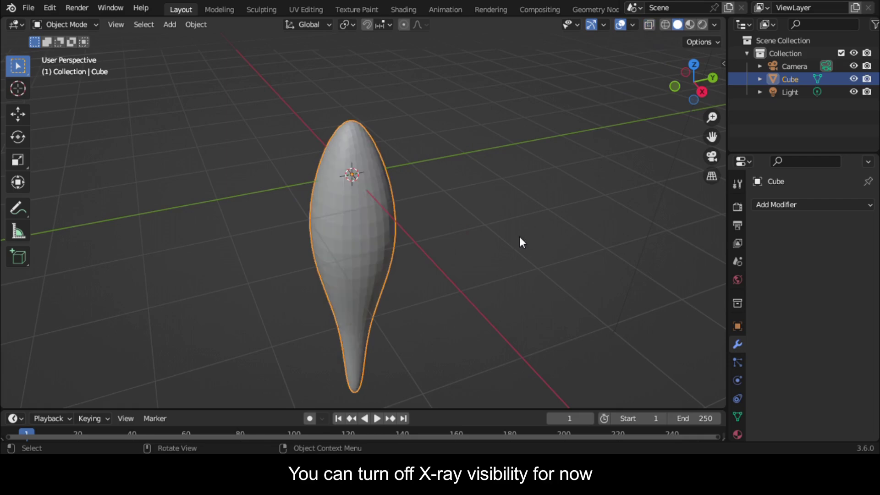
scroll(519, 237, "up", 1)
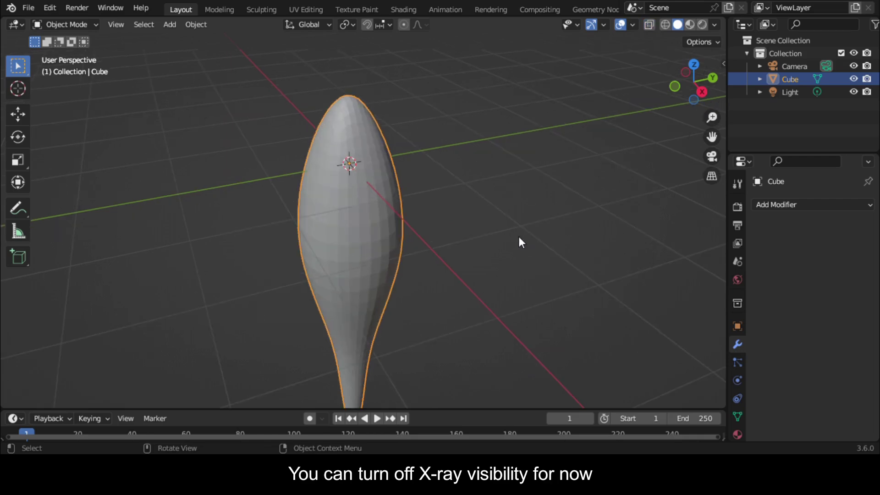
scroll(496, 232, "down", 2)
Add a Displace modifier to the teardrop.
left_click_drag(683, 87, 676, 84)
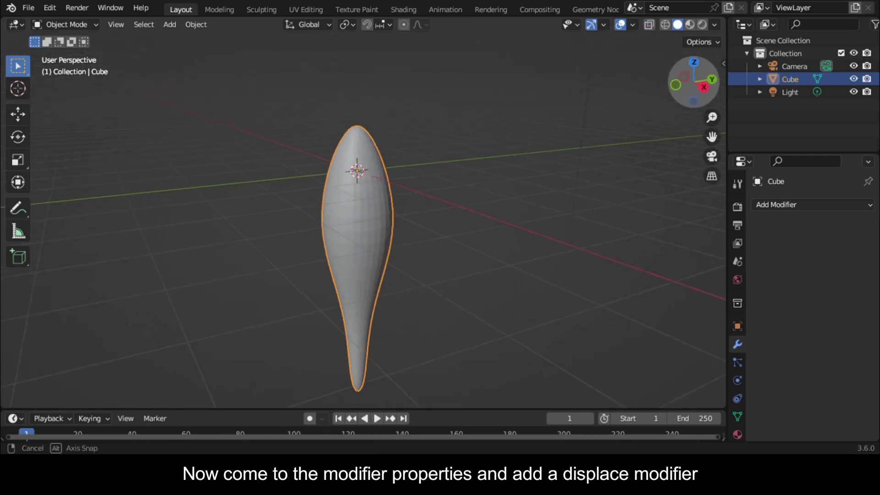
left_click(794, 205)
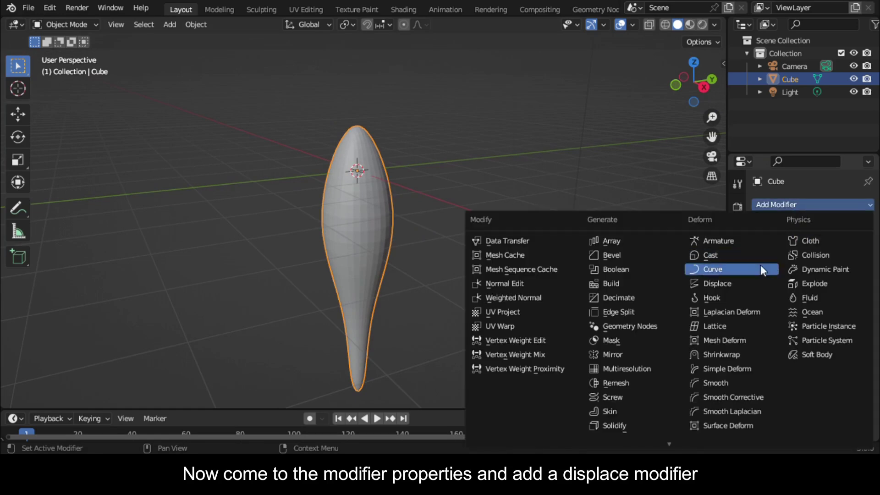
left_click(719, 284)
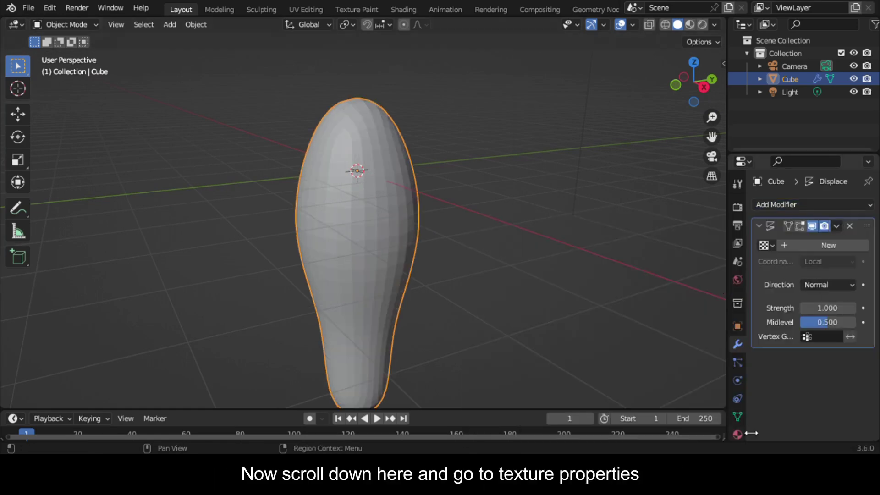
Give the displacement a new texture of type Clouds.
scroll(738, 399, "down", 2)
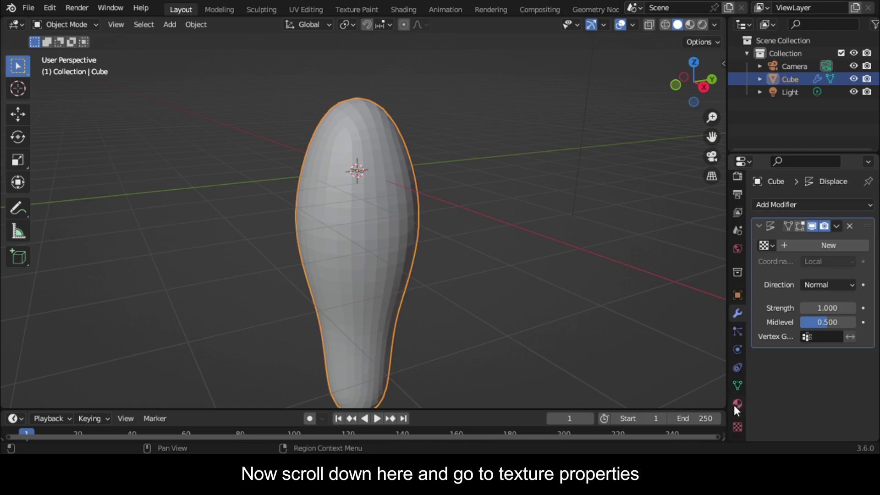
left_click(738, 427)
left_click(792, 224)
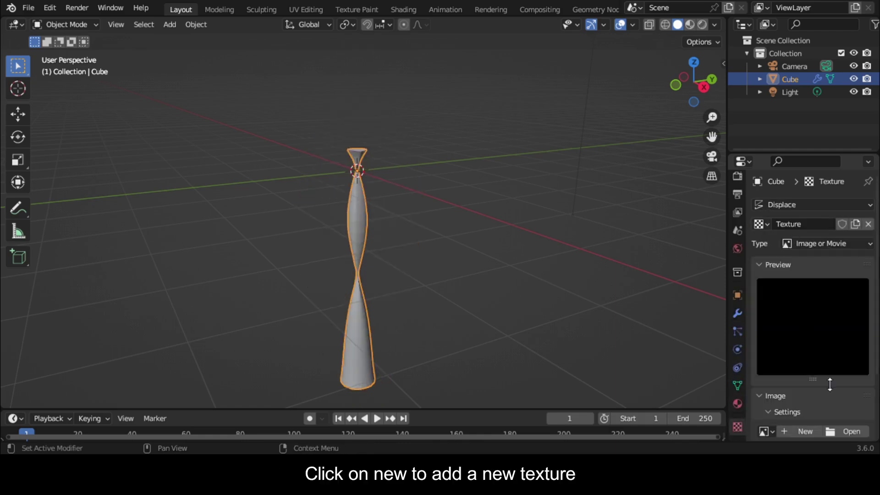
scroll(824, 372, "down", 5)
scroll(823, 344, "up", 4)
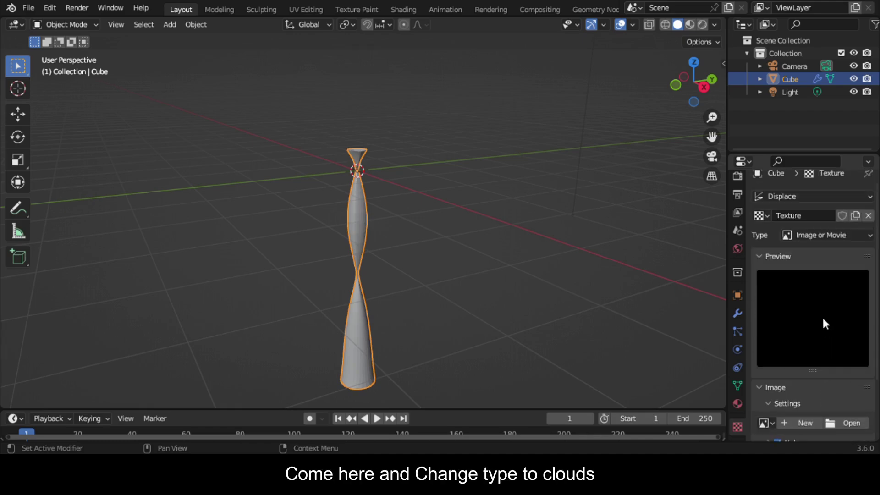
left_click(832, 235)
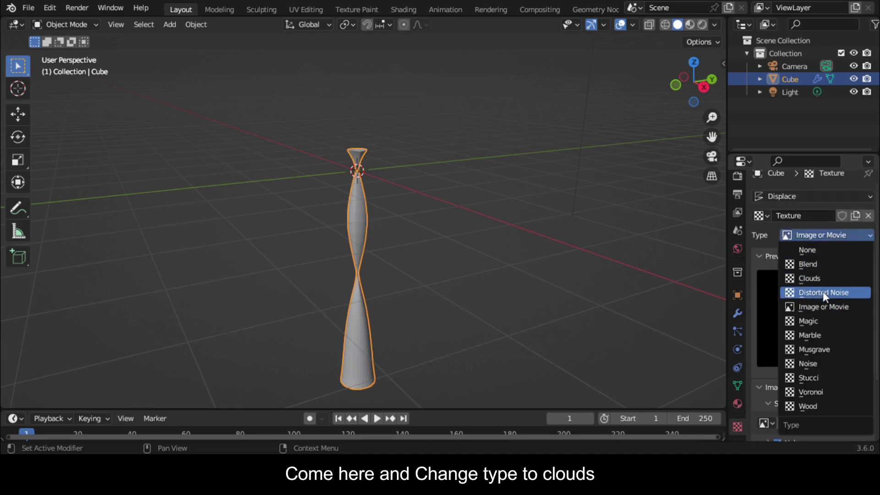
left_click(824, 279)
scroll(825, 279, "down", 4)
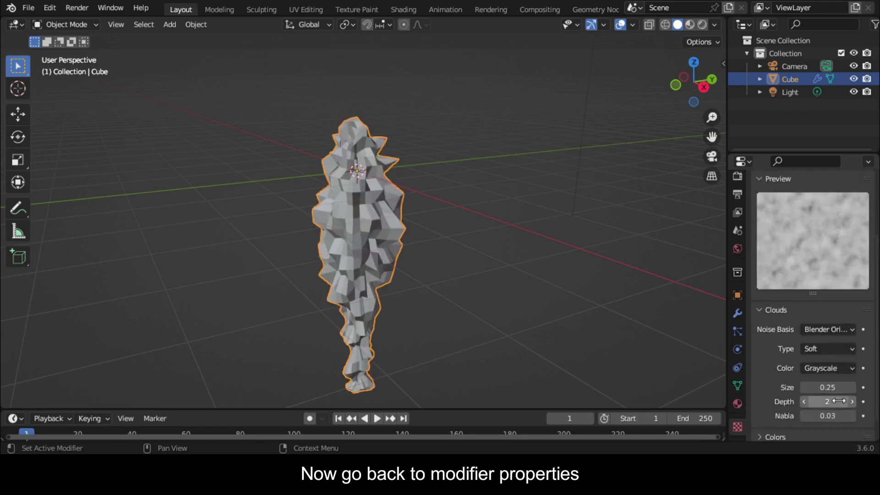
Set Displace strength to 0.500 with Global texture coordinates.
left_click(737, 313)
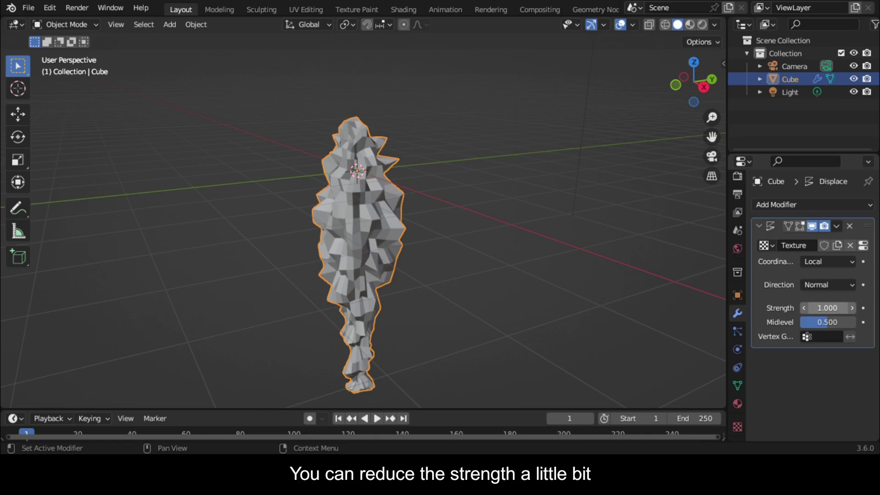
left_click_drag(827, 308, 793, 308)
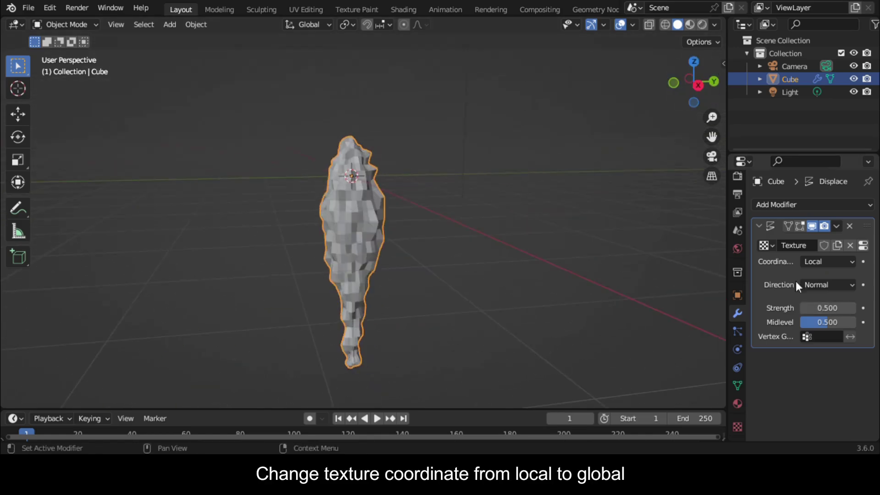
left_click(845, 261)
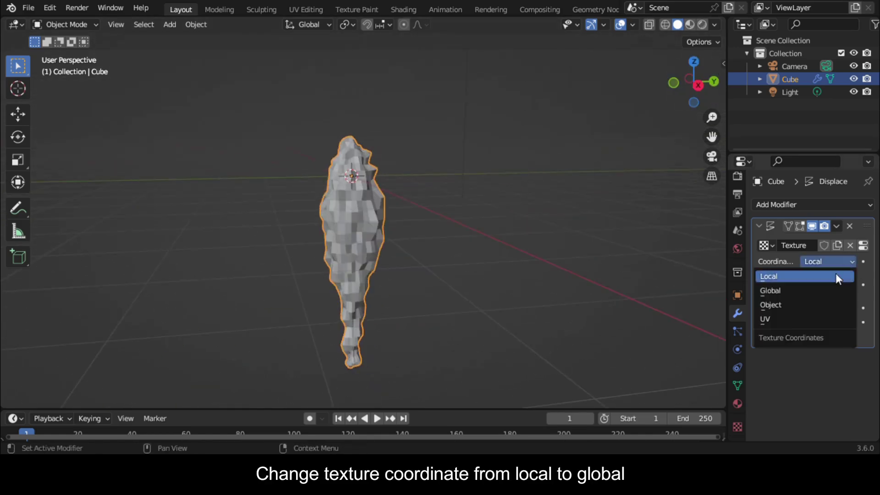
left_click(819, 289)
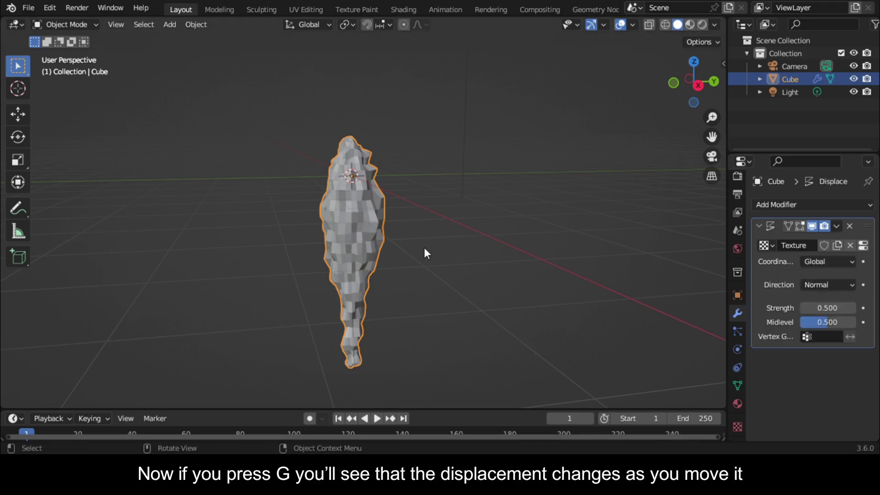
Move the cube vertically along Z to shift the displacement pattern.
key("g")
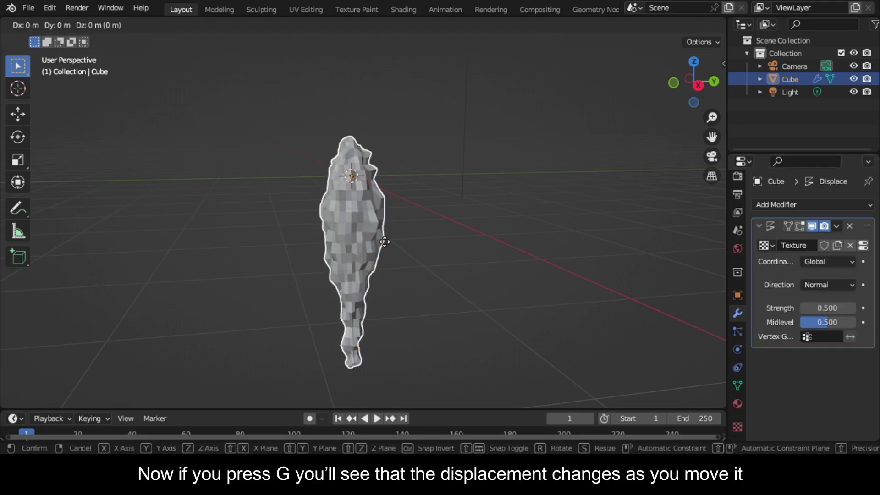
key("z")
left_click(390, 229)
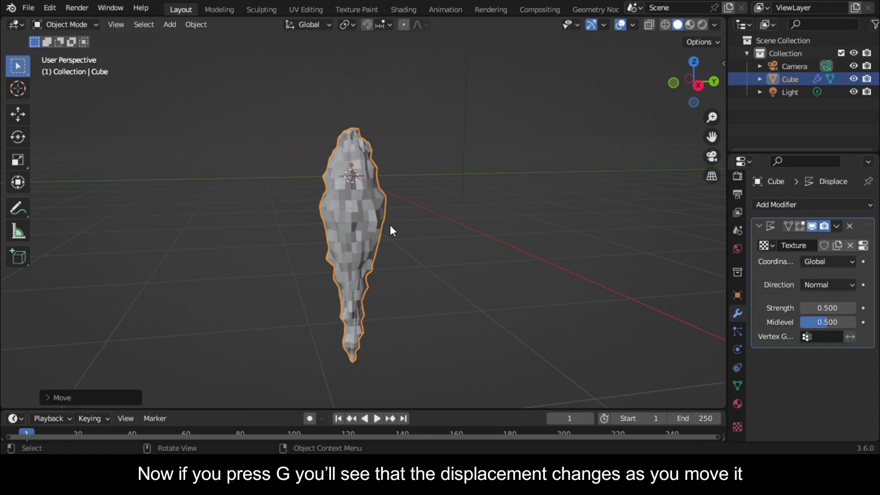
left_click_drag(688, 82, 706, 83)
Add a Bezier circle to the scene.
key("shift+a")
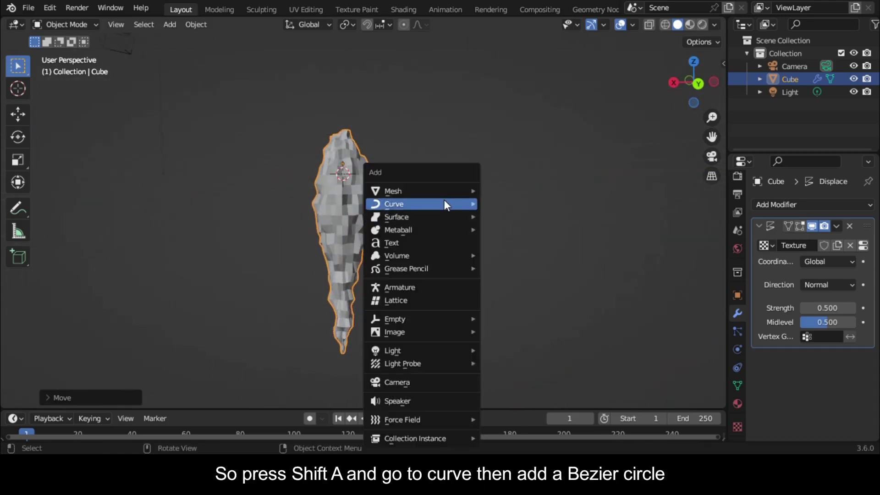
mouse_move(445, 208)
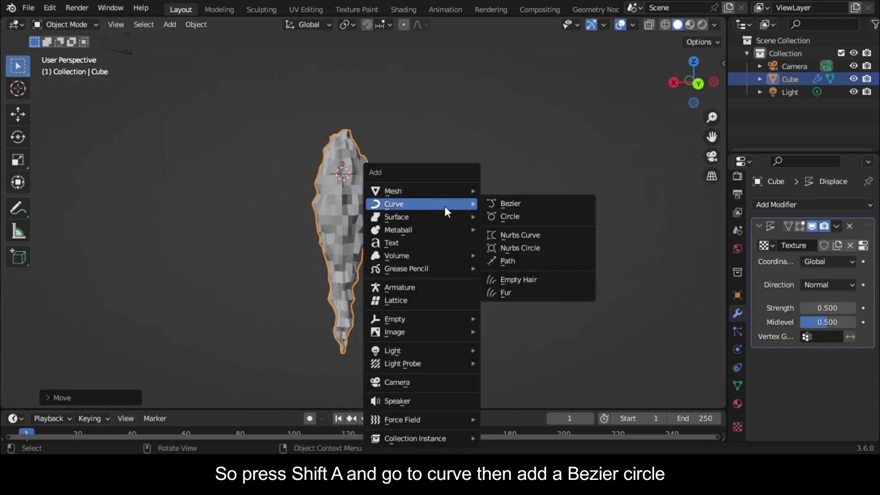
left_click(508, 216)
middle_click_drag(508, 216, 333, 198)
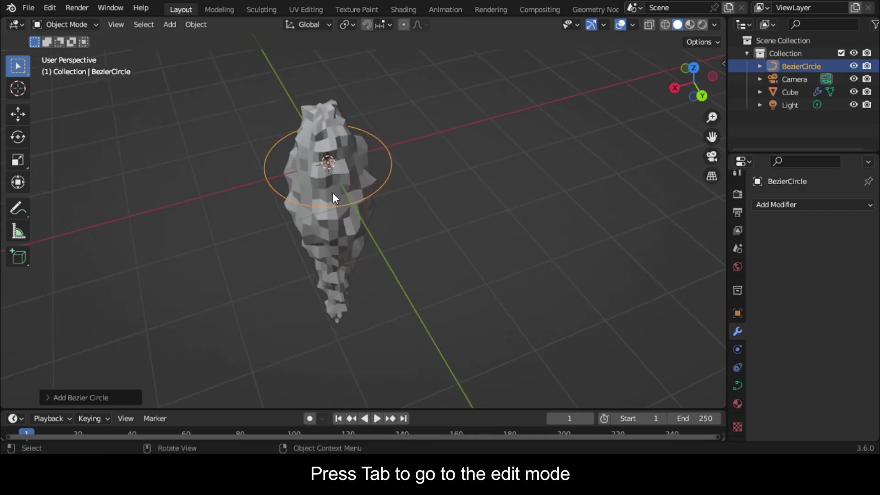
In Edit Mode from right view, rotate the circle's points 90 degrees upright.
key("Tab")
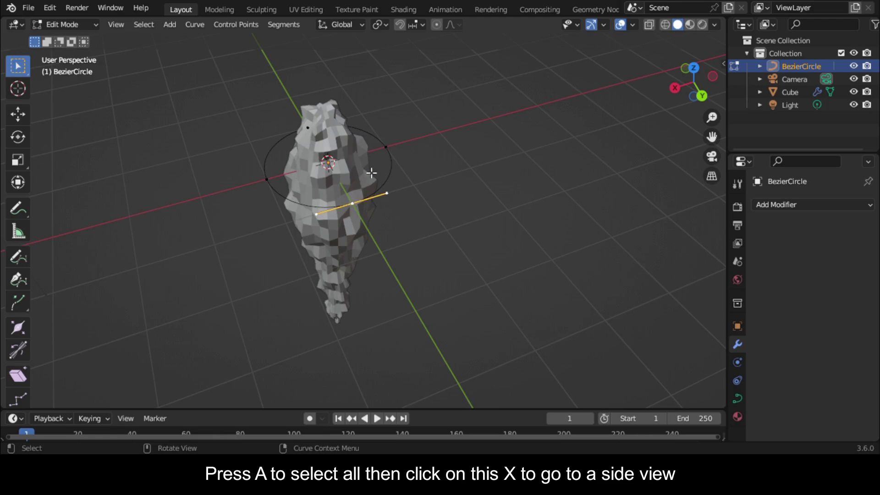
left_click(674, 89)
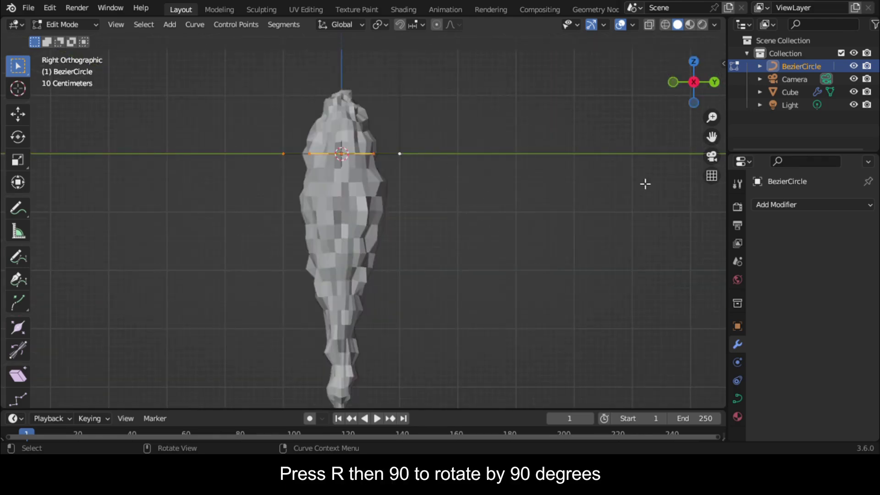
key("r")
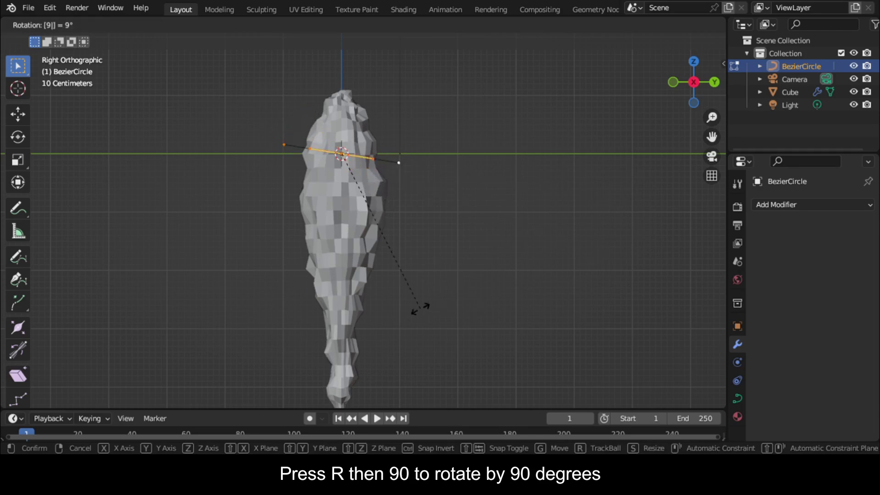
key("Return")
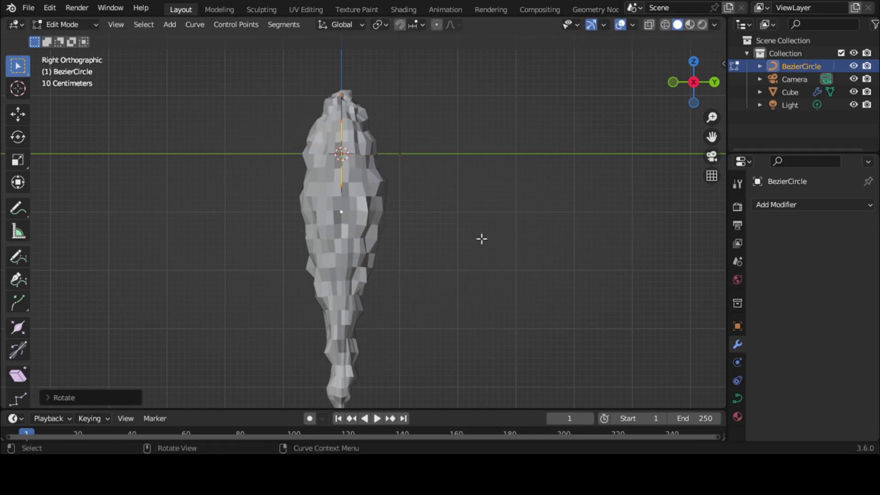
left_click(714, 83)
Scale the circle up and pull its top point downward.
key("s")
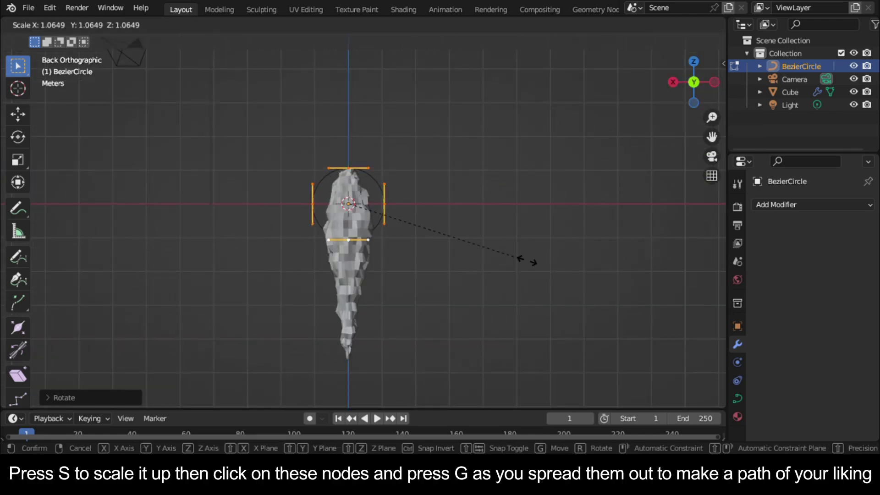
left_click(288, 335)
left_click(353, 96)
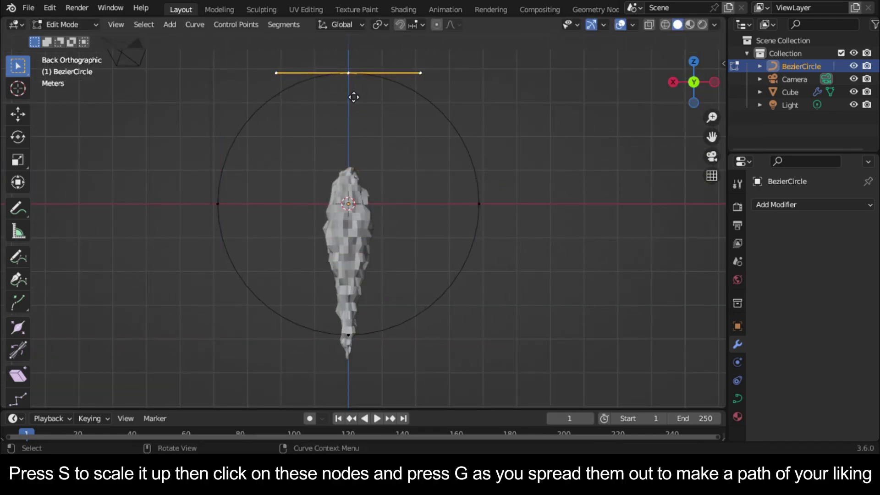
key("g")
left_click(358, 152)
Raise the bottom point, push the right point outward, and return to Object Mode.
left_click(357, 330)
key("g")
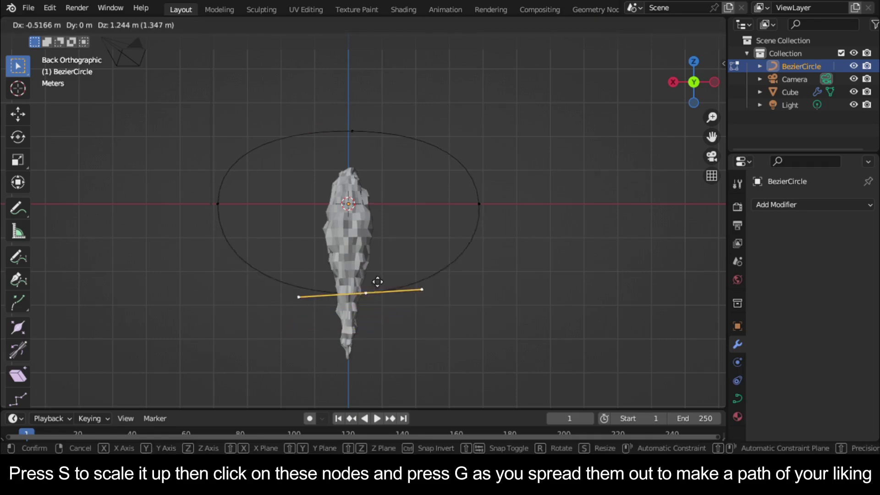
left_click(383, 234)
left_click(480, 204)
key("g")
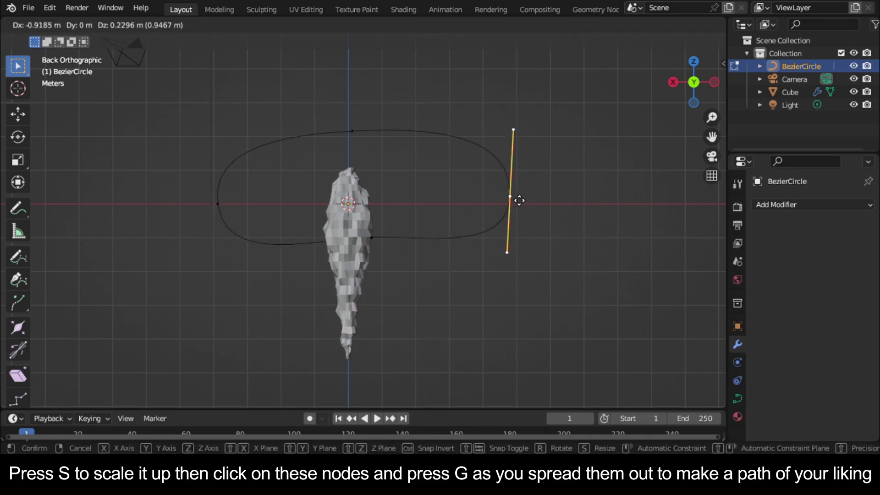
left_click(519, 201)
middle_click_drag(519, 201, 301, 205)
key("Tab")
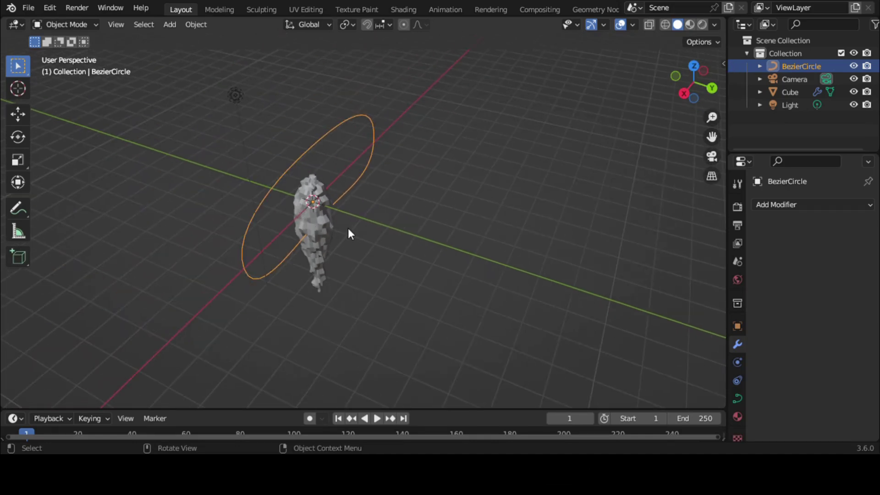
Add a Curve modifier to the Cube.
left_click(308, 233)
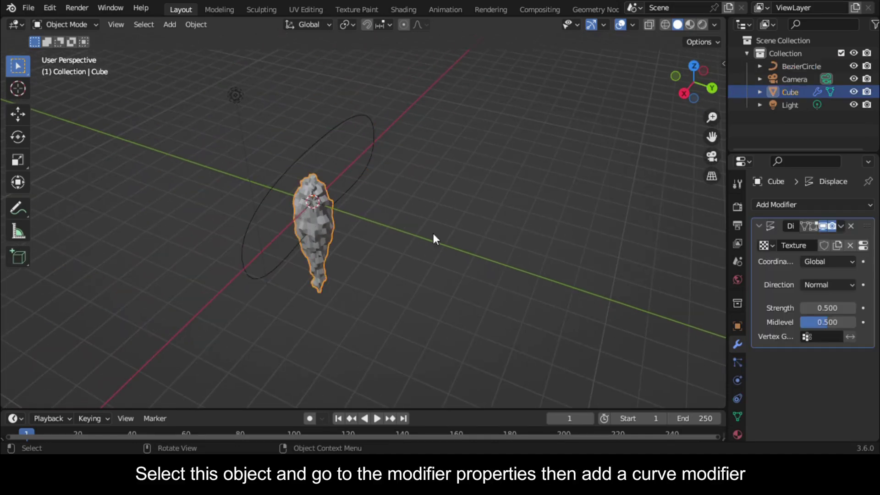
left_click(794, 207)
scroll(706, 328, "down", 3)
scroll(679, 290, "up", 3)
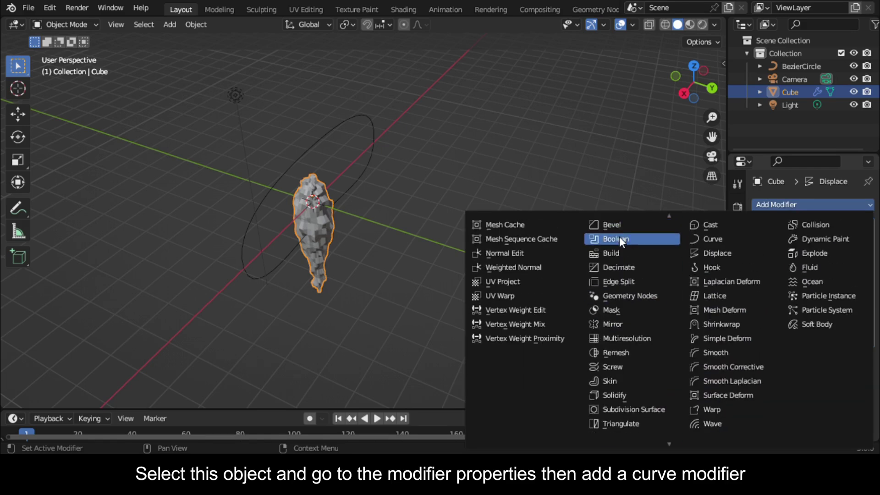
left_click(694, 239)
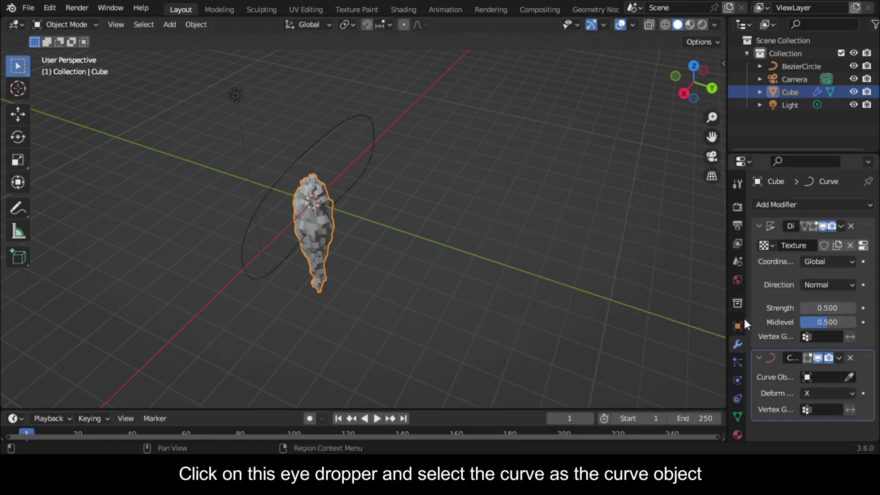
Set the Curve modifier's object to BezierCircle with Deform Axis Z.
left_click(850, 376)
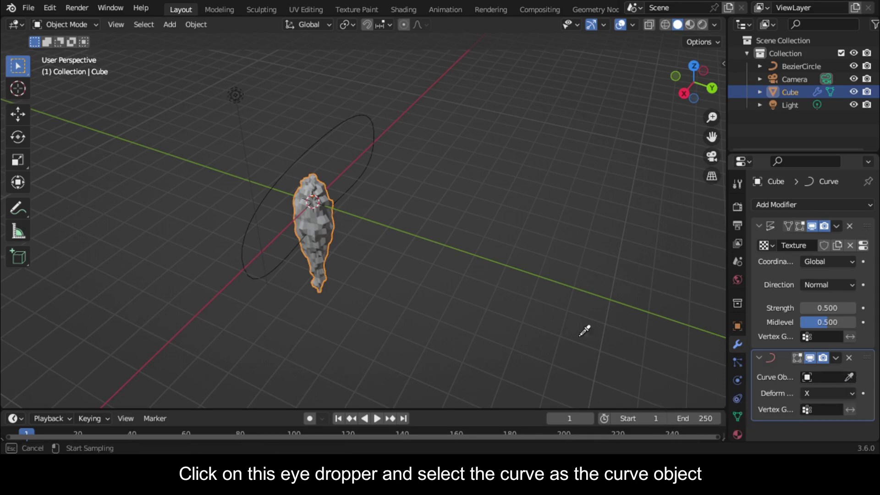
left_click(291, 171)
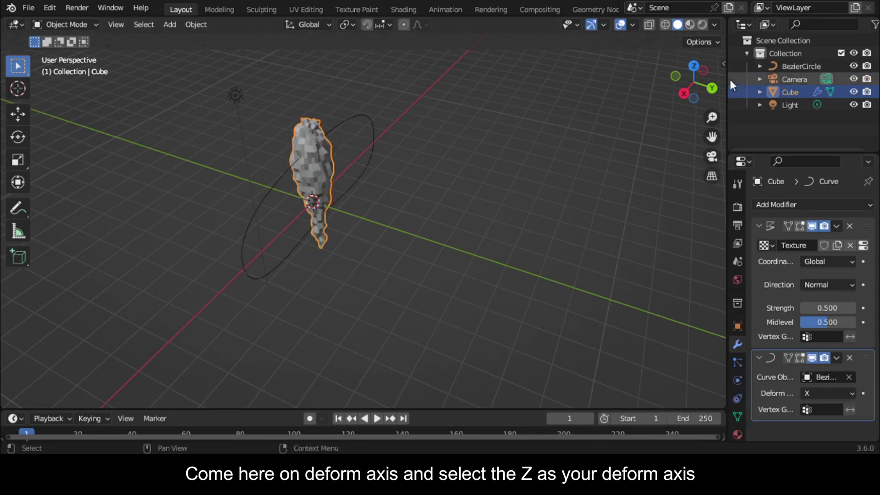
left_click(825, 395)
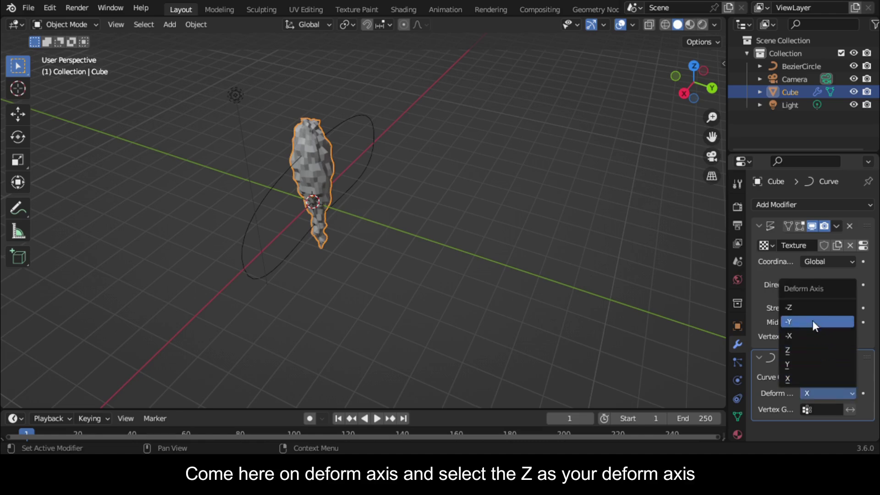
left_click(804, 352)
scroll(425, 241, "up", 3)
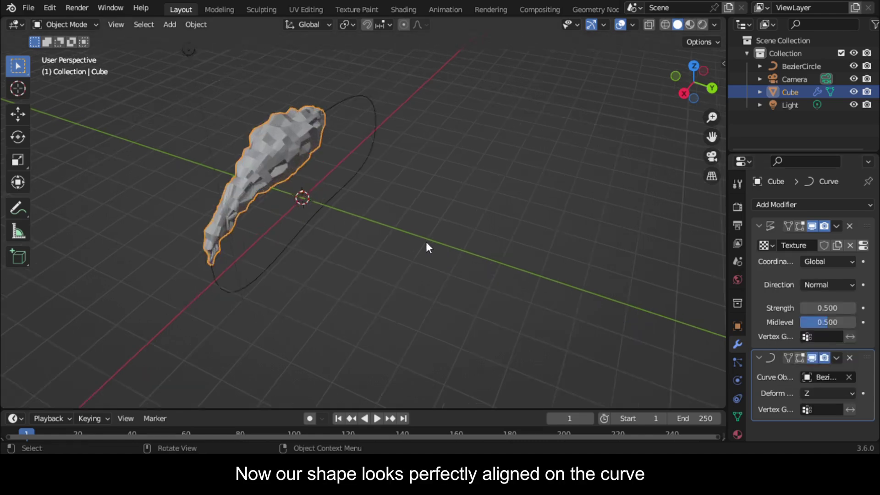
left_click_drag(676, 89, 713, 86)
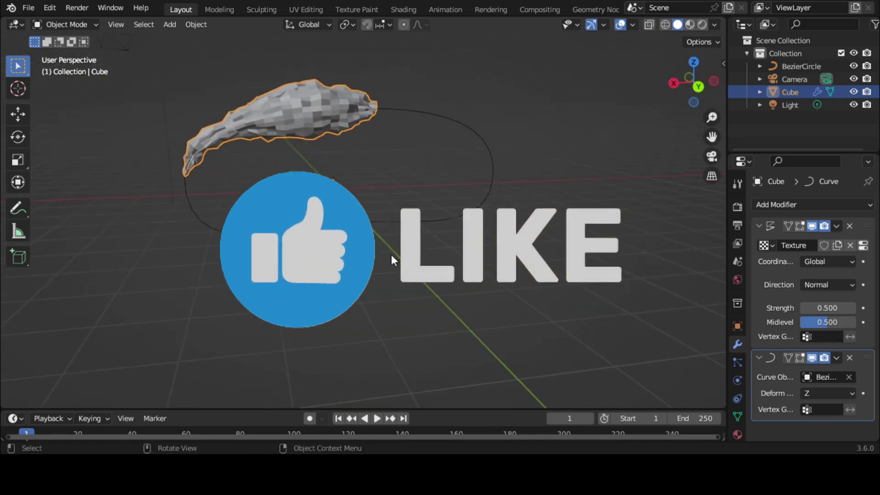
Shrink the cube and move it along Z on the curve.
key("s")
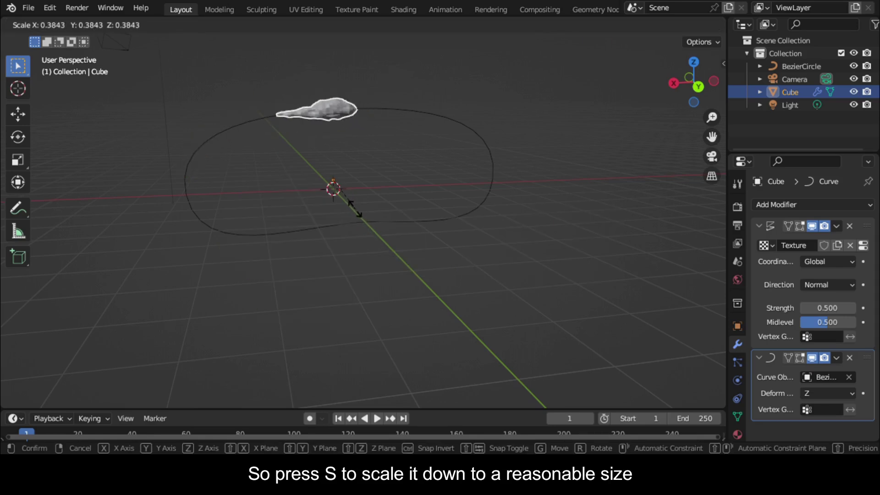
left_click(355, 209)
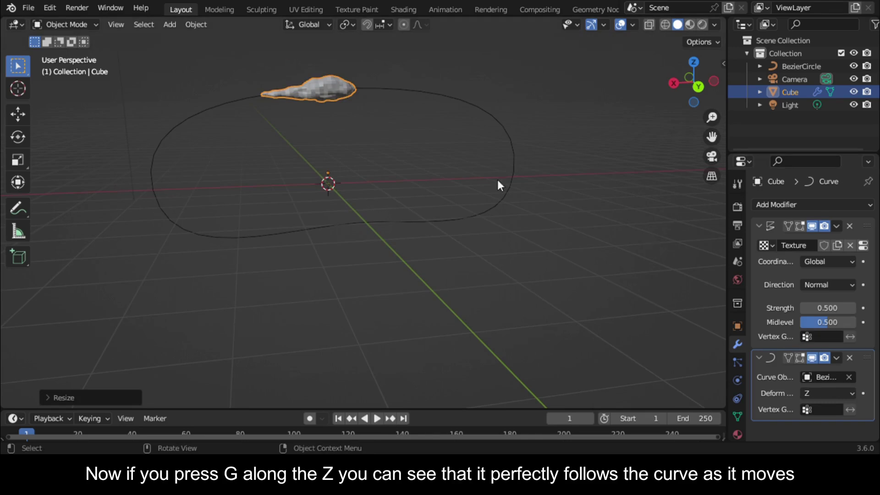
key("g")
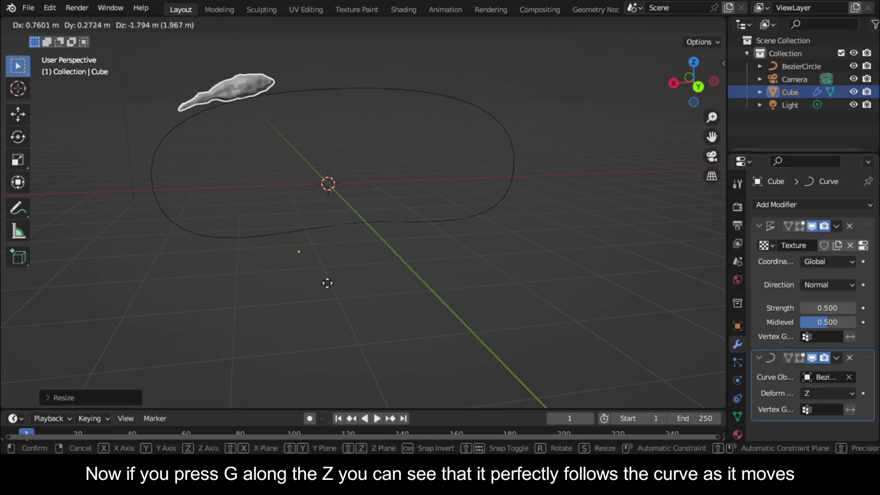
key("z")
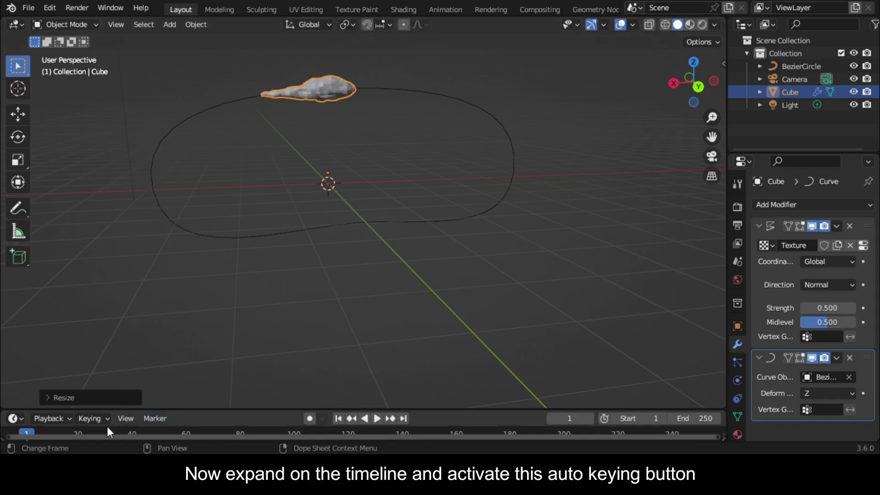
With auto keying on, keyframe the cube's start position at frame 1.
left_click_drag(182, 408, 181, 345)
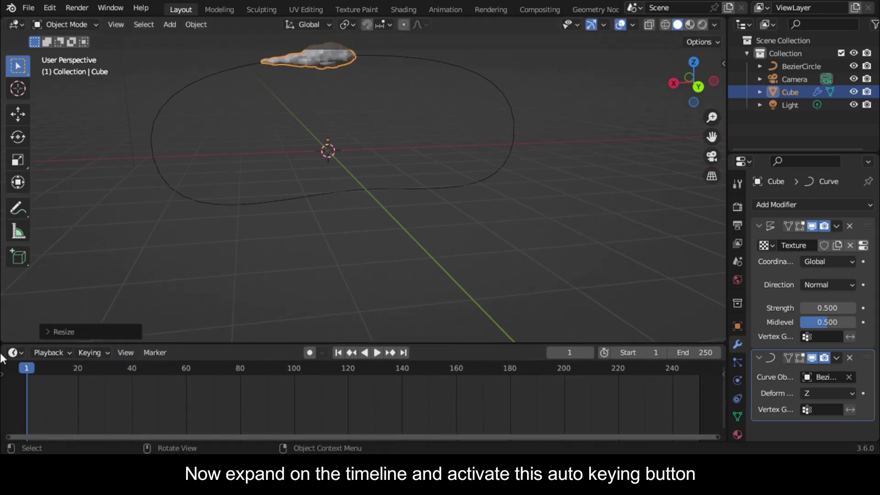
left_click(310, 352)
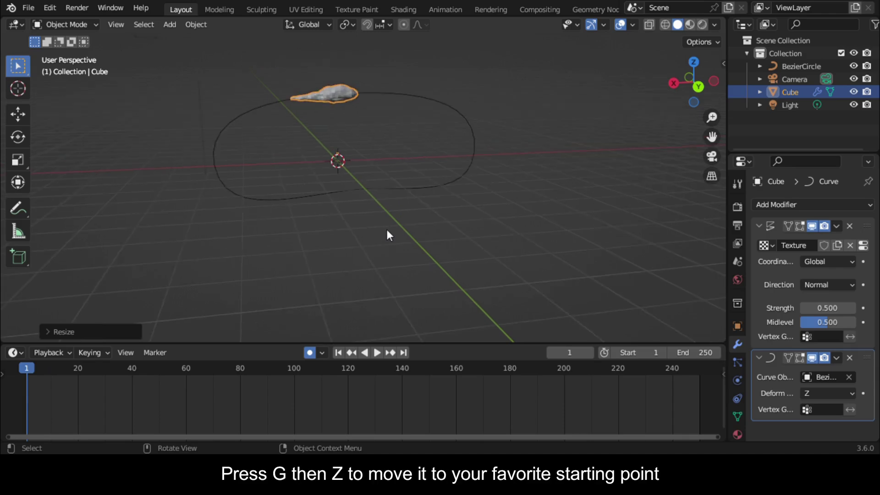
key("g")
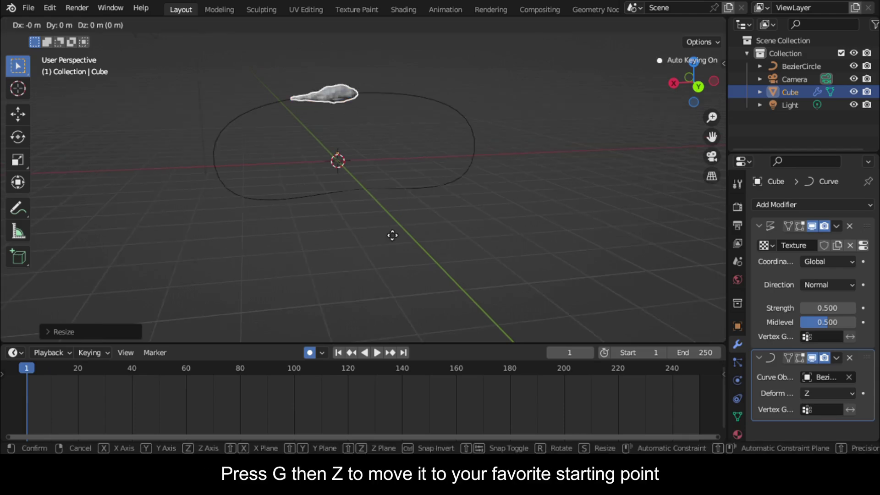
key("z")
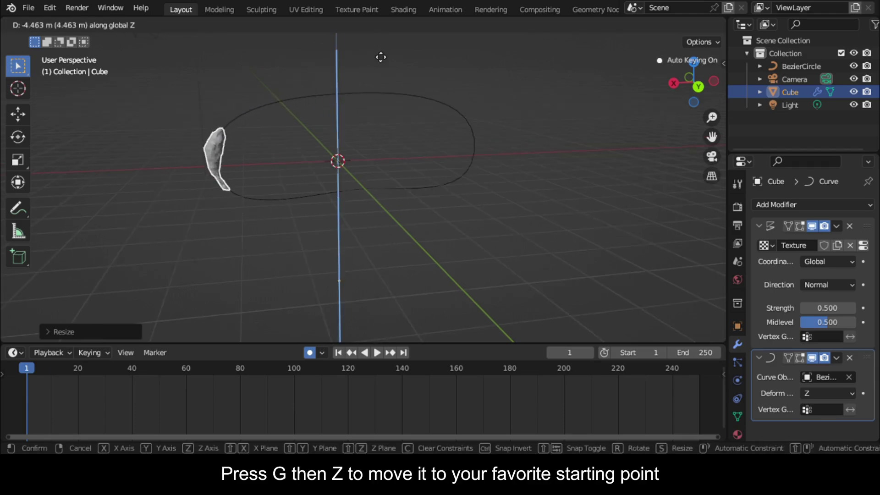
left_click(381, 57)
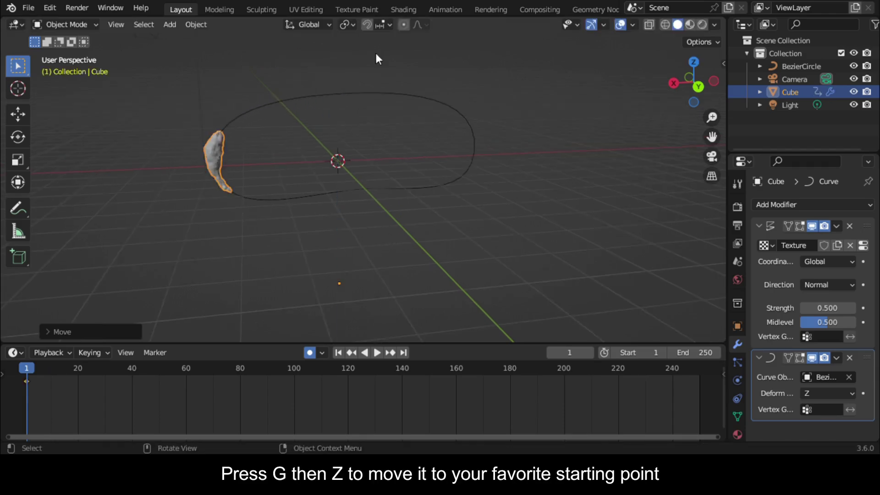
Keyframe the cube's end position at frame 100 and set the end frame to 100.
left_click(295, 370)
key("g")
key("z")
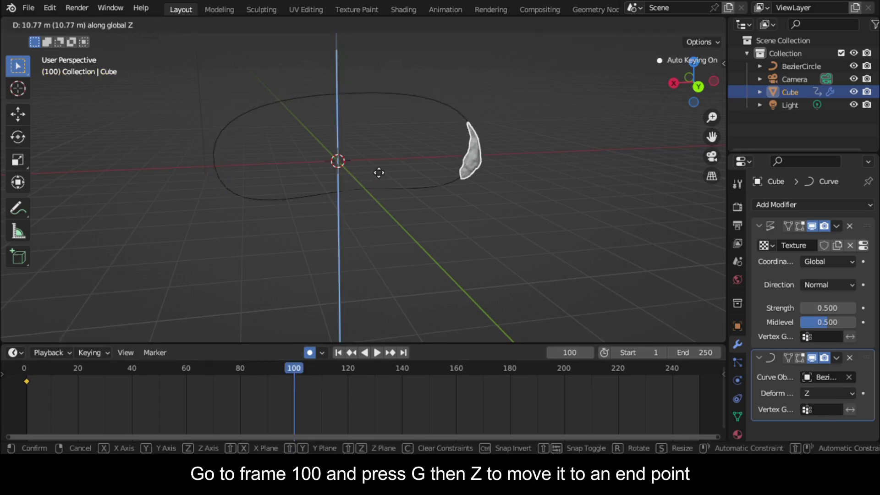
left_click(353, 83)
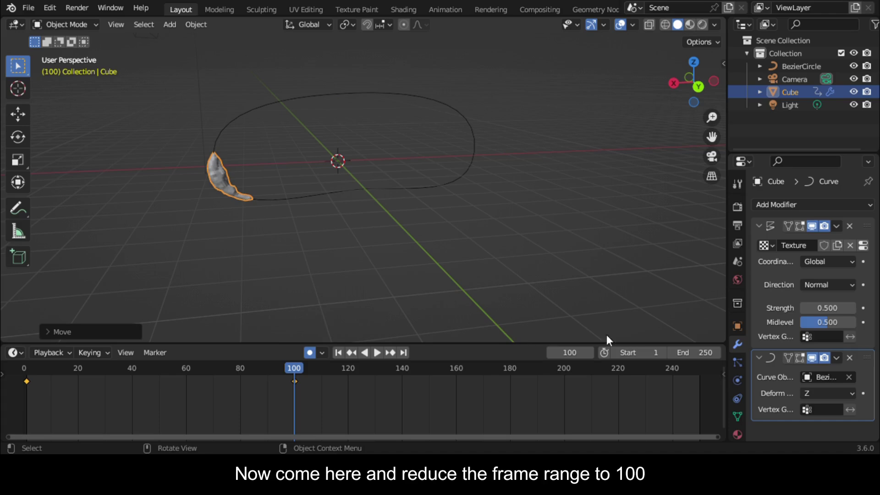
type("0")
key("Return")
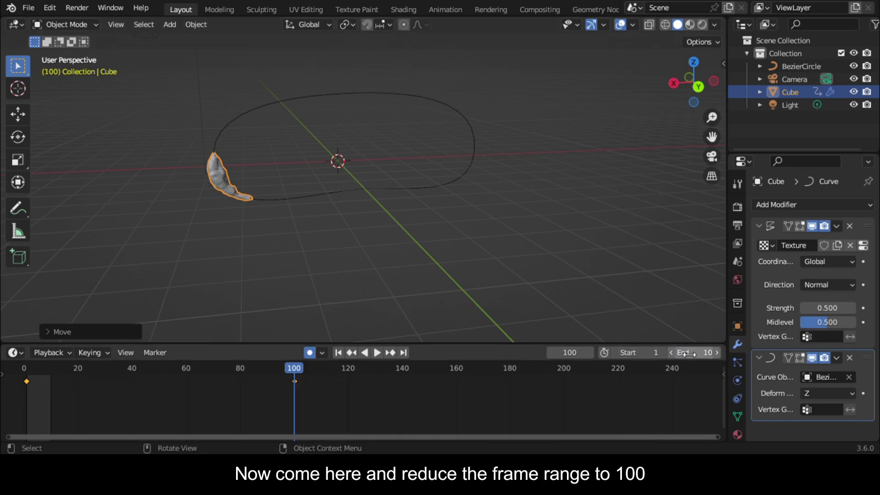
type("0")
key("Return")
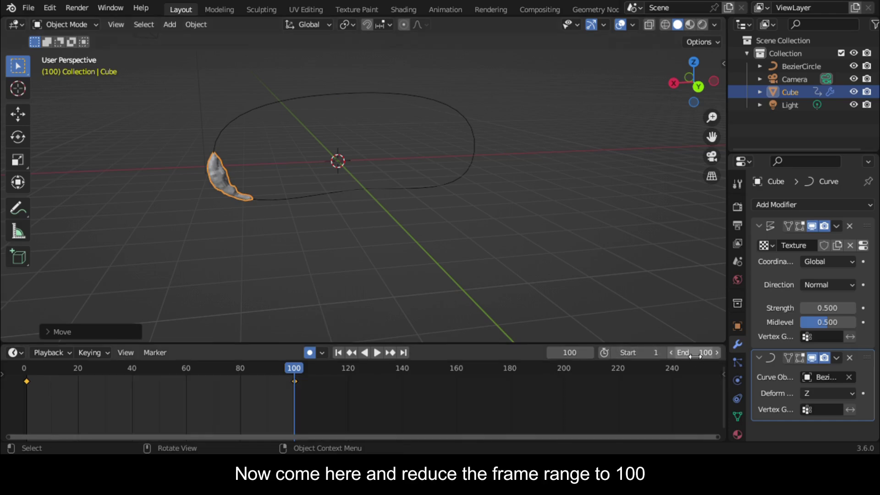
Save the file as smoke path.blend and preview the animation playback.
key("ctrl+s")
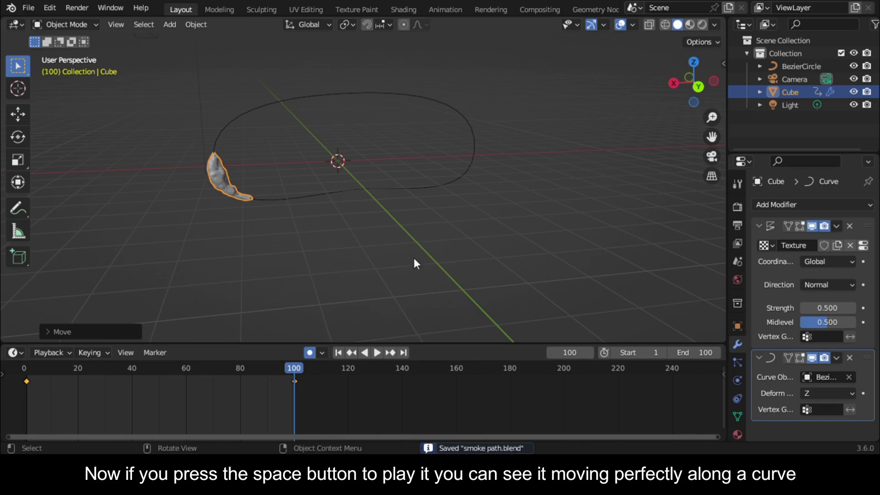
key("space")
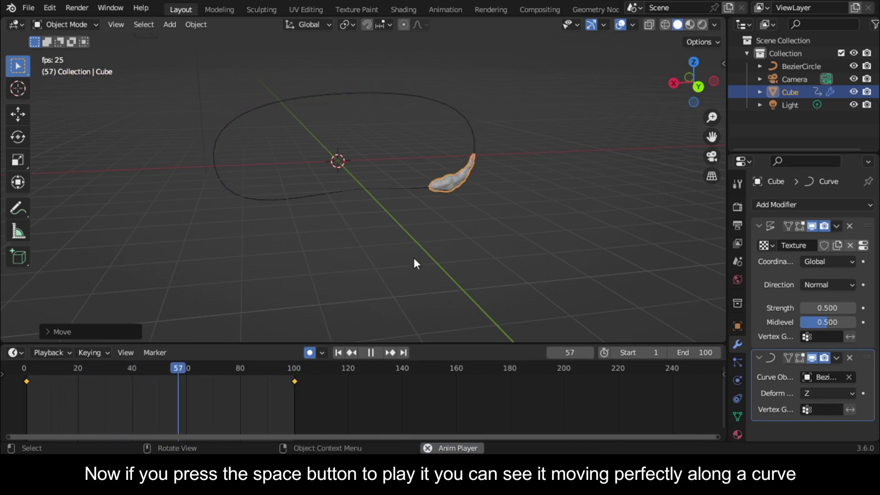
key("space")
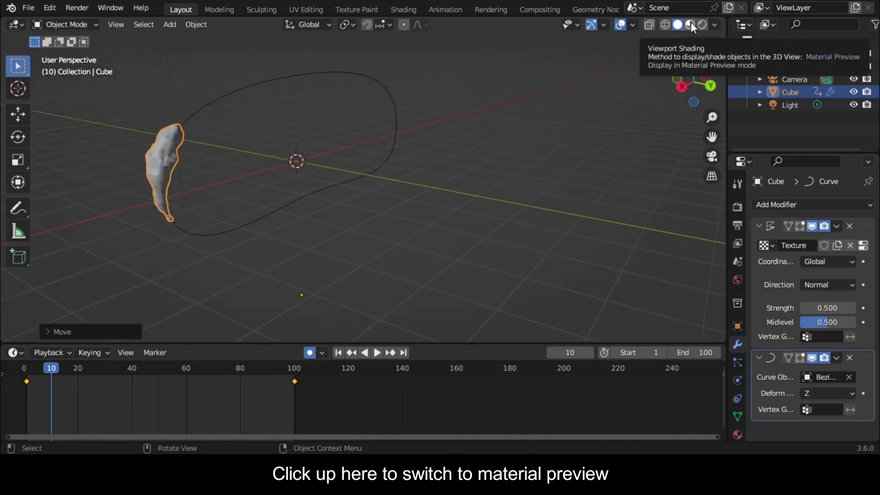
Add an empty Volume with a Mesh to Volume modifier that uses the Cube as its object.
left_click(690, 25)
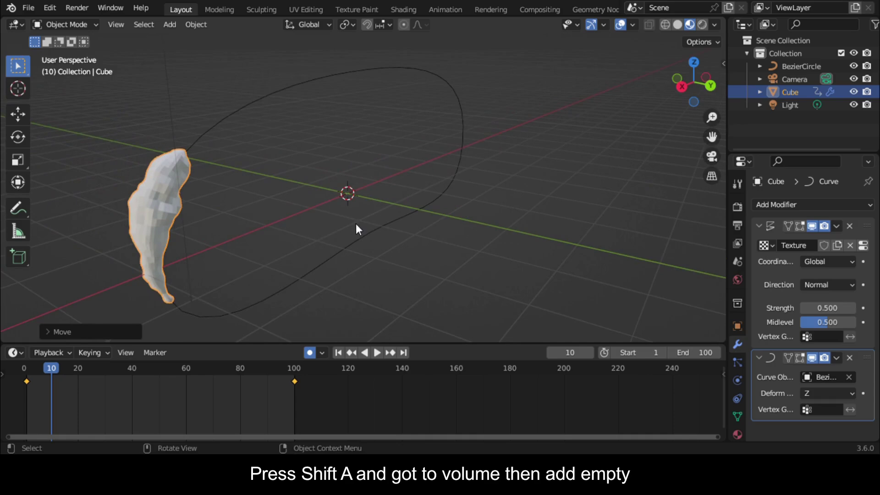
key("shift+a")
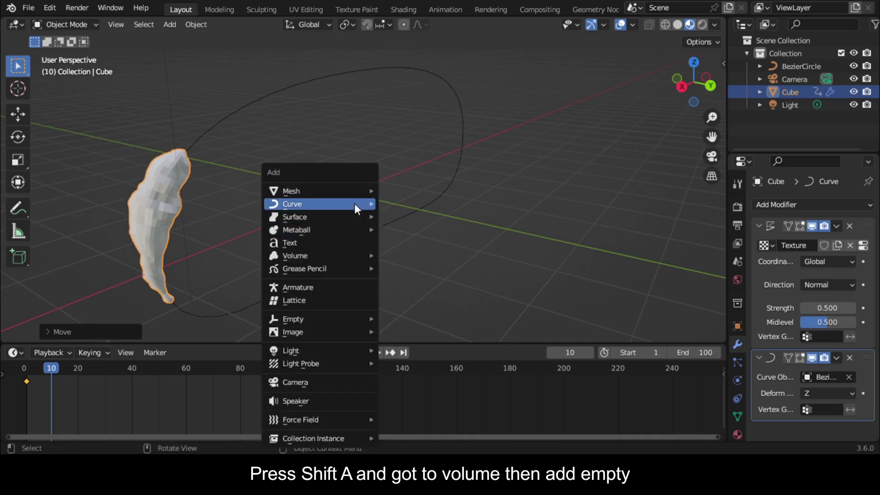
mouse_move(366, 257)
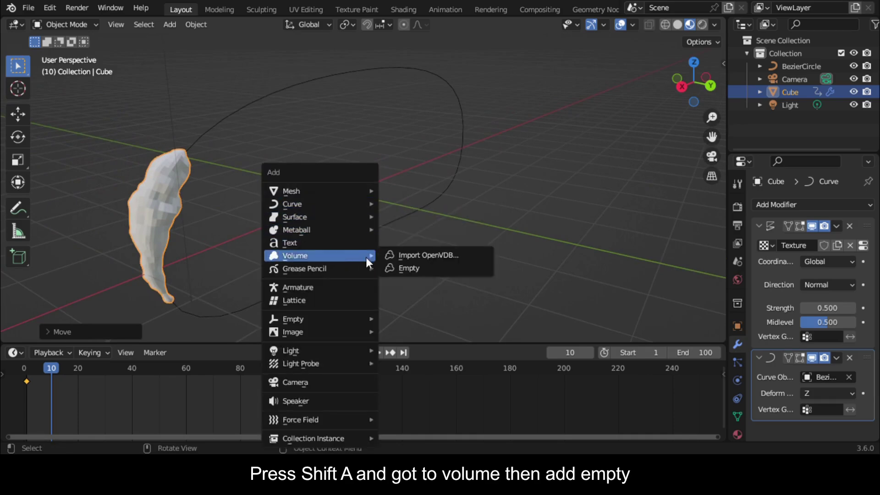
left_click(422, 271)
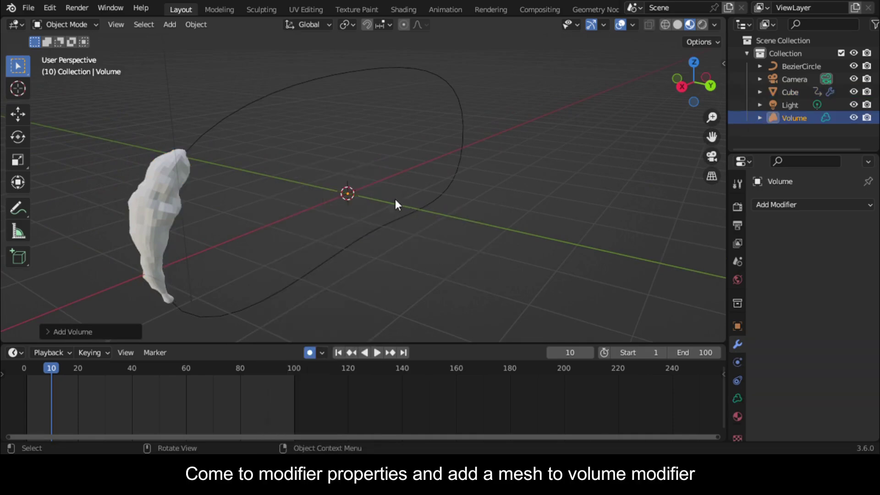
left_click(824, 202)
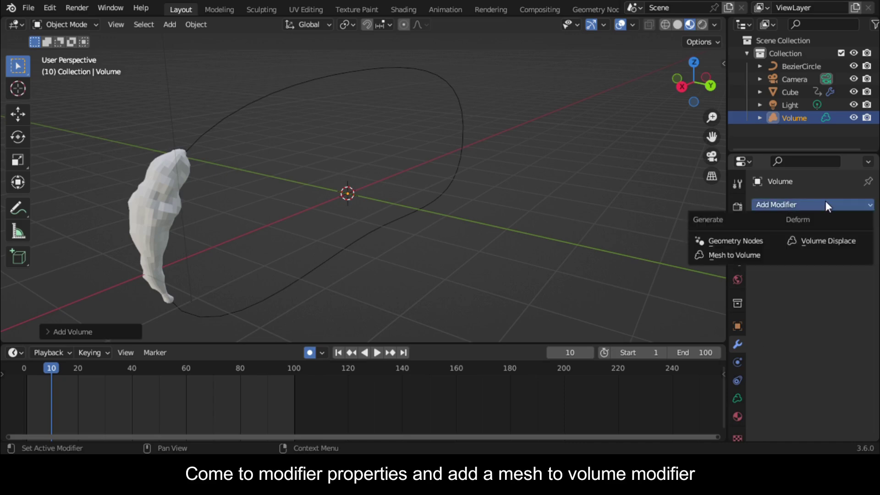
left_click(758, 256)
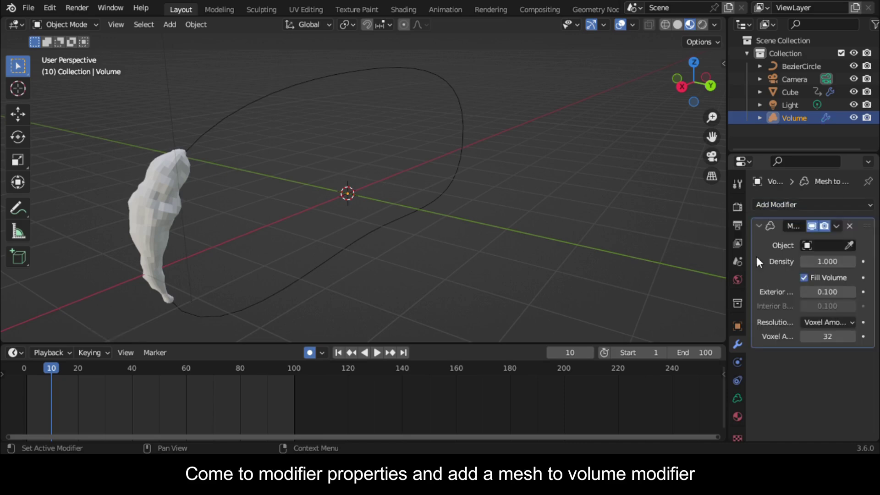
left_click(851, 245)
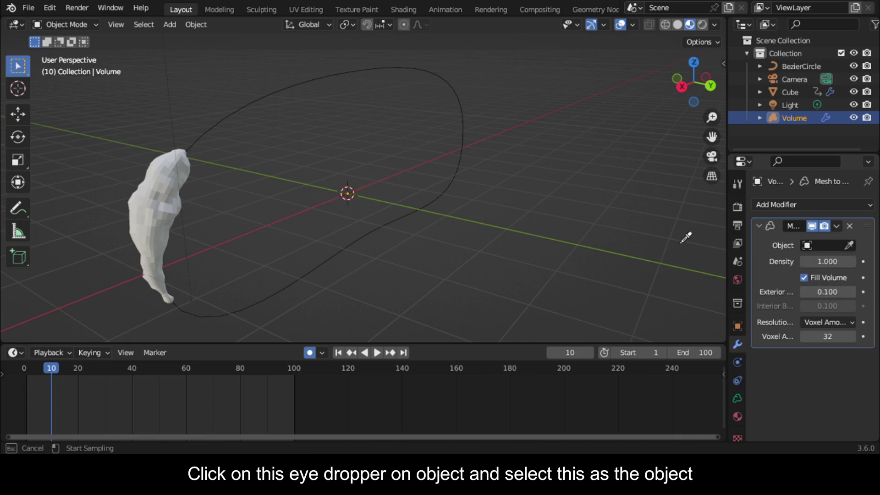
left_click(173, 207)
Hide the Cube in both the viewport and renders to reveal the smoke.
middle_click_drag(514, 151, 548, 183)
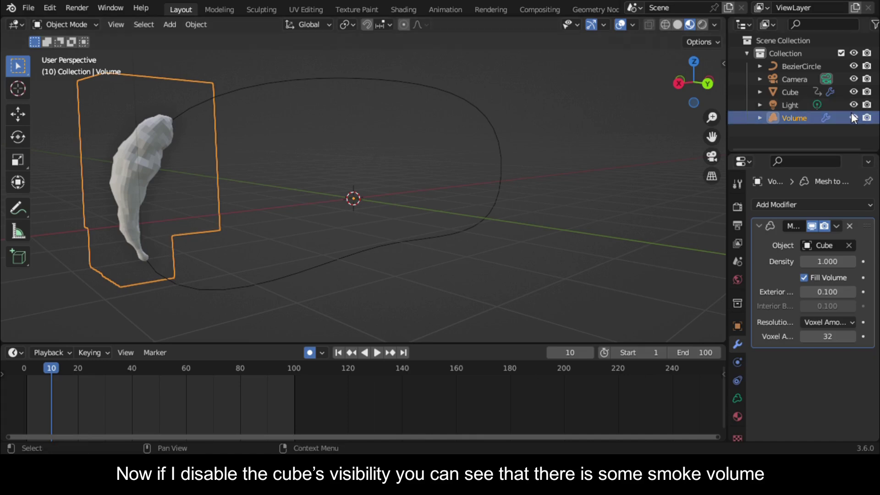
left_click(854, 91)
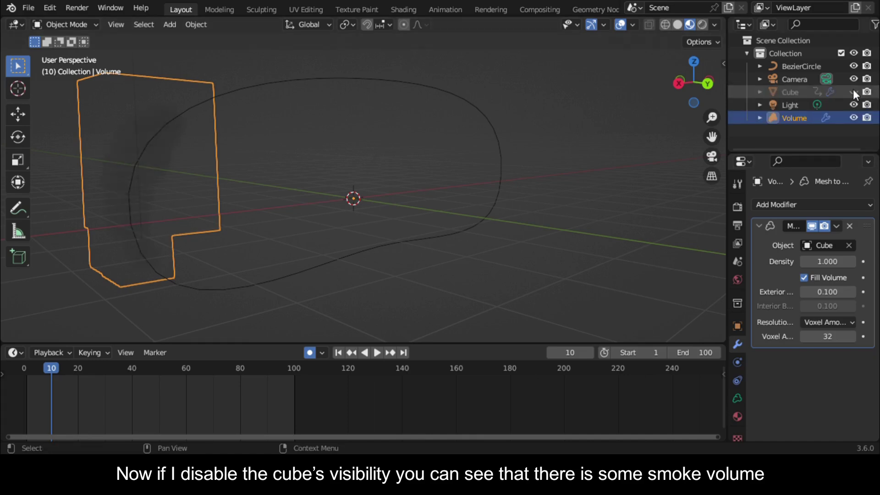
left_click(867, 92)
middle_click_drag(564, 106, 598, 125)
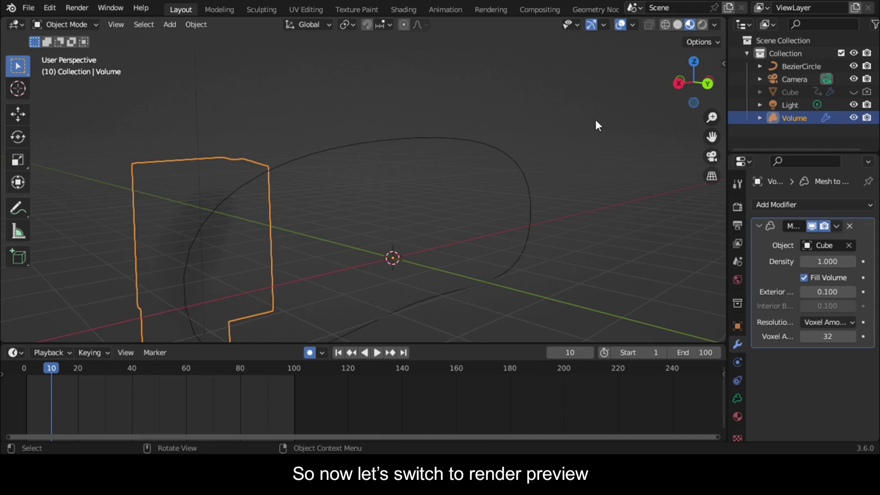
Switch to rendered shading, save the file, play the smoke, and return to frame 20.
left_click(703, 24)
mouse_move(693, 68)
left_mouse_down()
mouse_move(701, 83)
mouse_move(676, 91)
left_mouse_up()
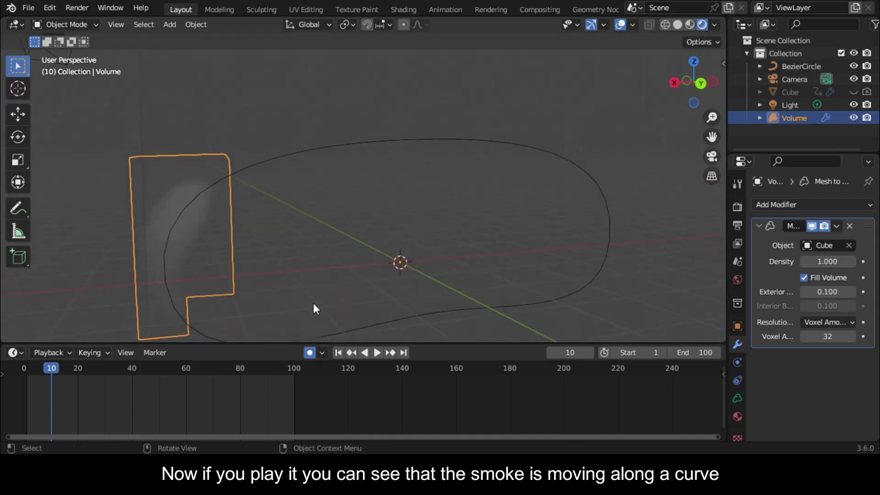
key("ctrl+s")
key("space")
middle_click_drag(320, 293, 554, 251)
key("space")
left_click_drag(89, 369, 78, 369)
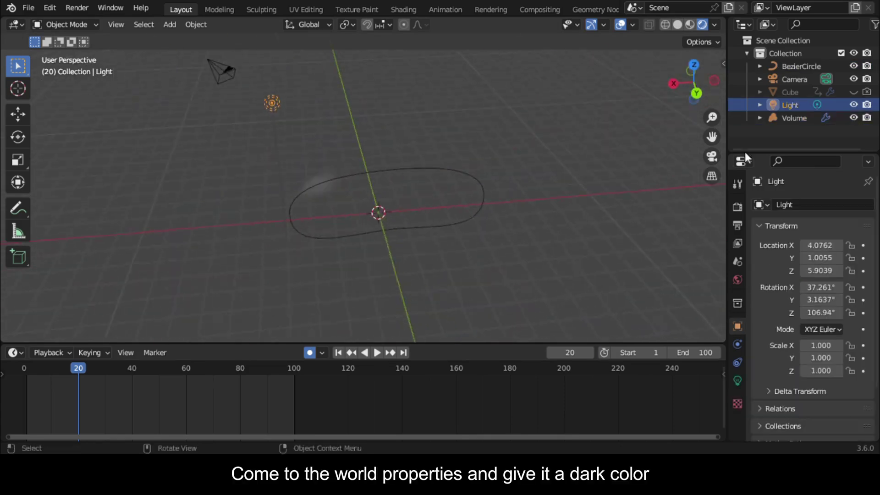
Set the World background colour to black.
left_click(738, 381)
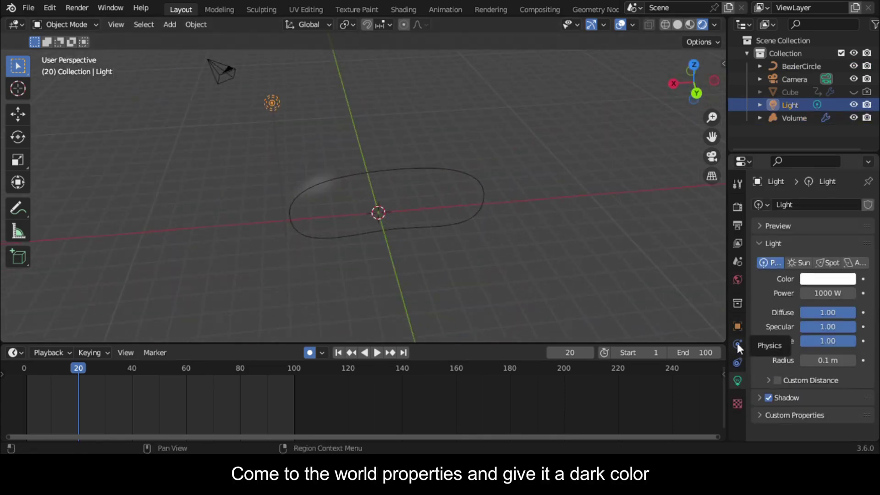
left_click(738, 279)
left_click(834, 292)
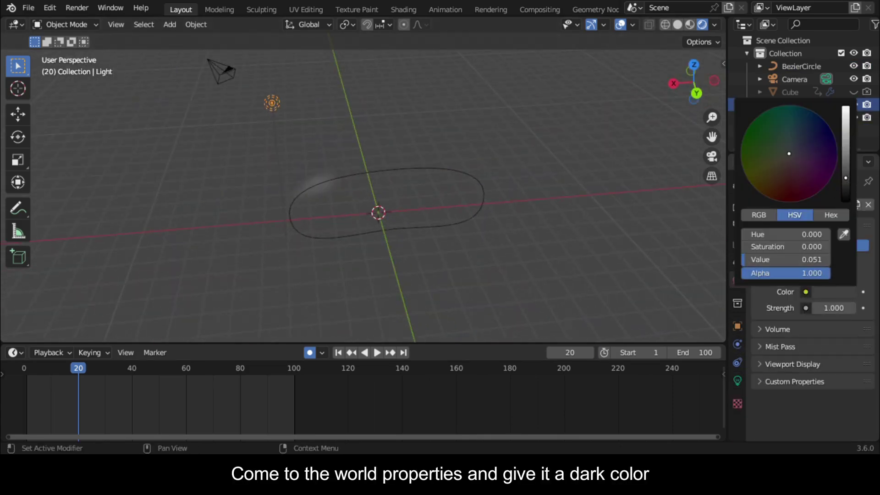
left_click_drag(806, 256, 757, 255)
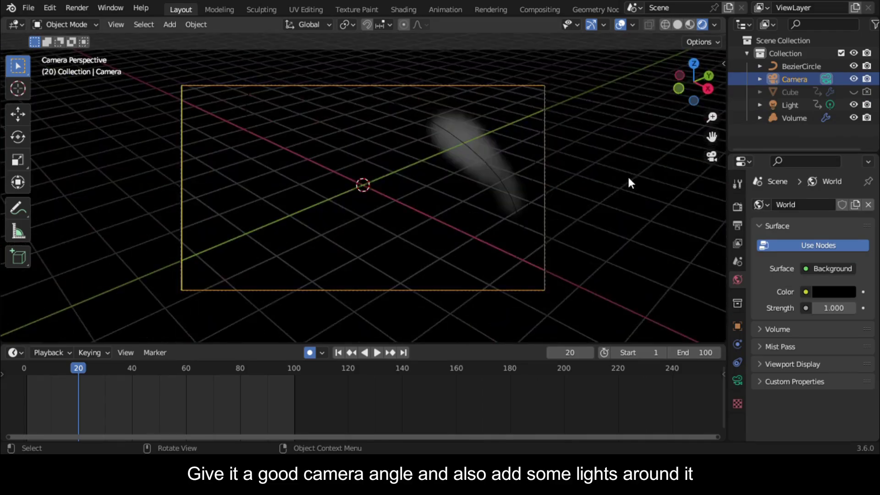
Frame the smoke with the camera and keyframe that camera angle at frame 20.
middle_click_drag(628, 182, 699, 127)
key("i")
key("space")
key("shift+Left")
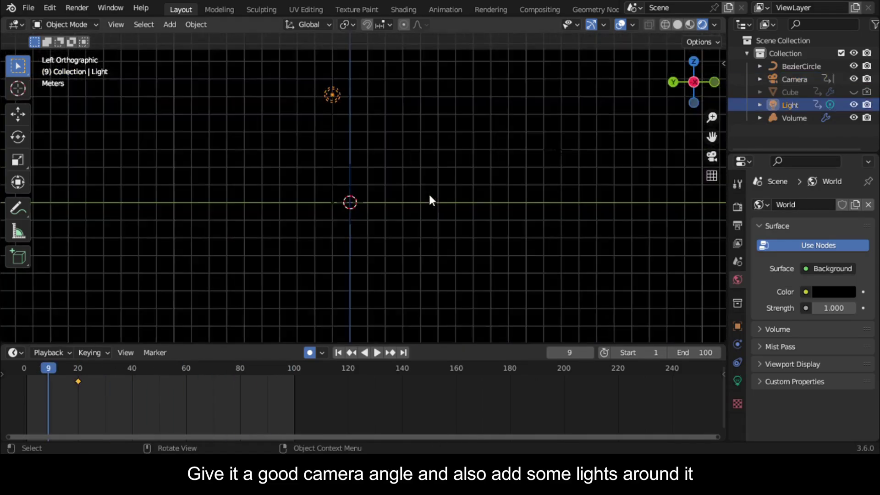
Duplicate the light into Light.001, move it near the smoke, and play through the camera.
key("shift+d")
left_click(466, 303)
middle_click_drag(466, 303, 393, 199)
key("KP_0")
key("space")
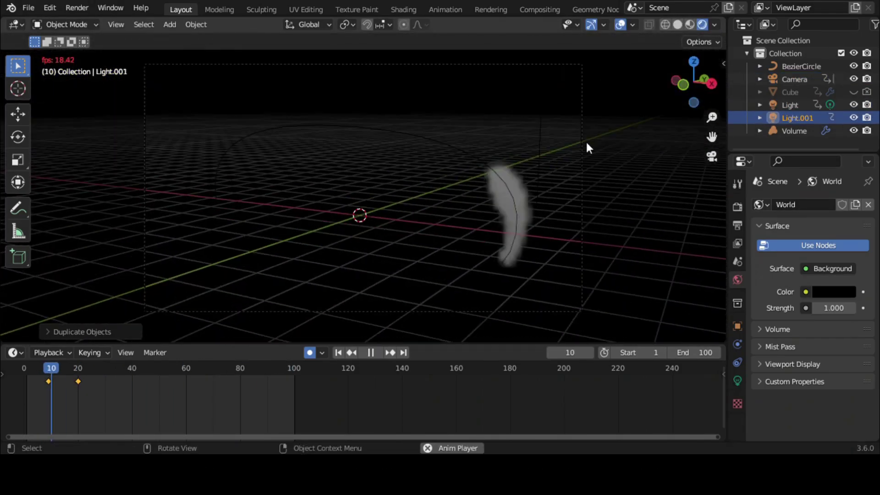
key("Escape")
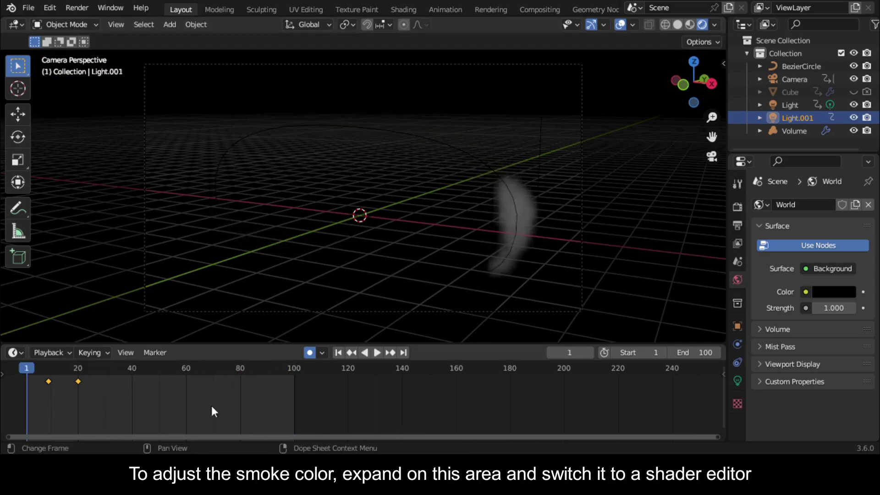
Enlarge the bottom timeline area and turn it into a Shader Editor.
left_click_drag(456, 344, 457, 304)
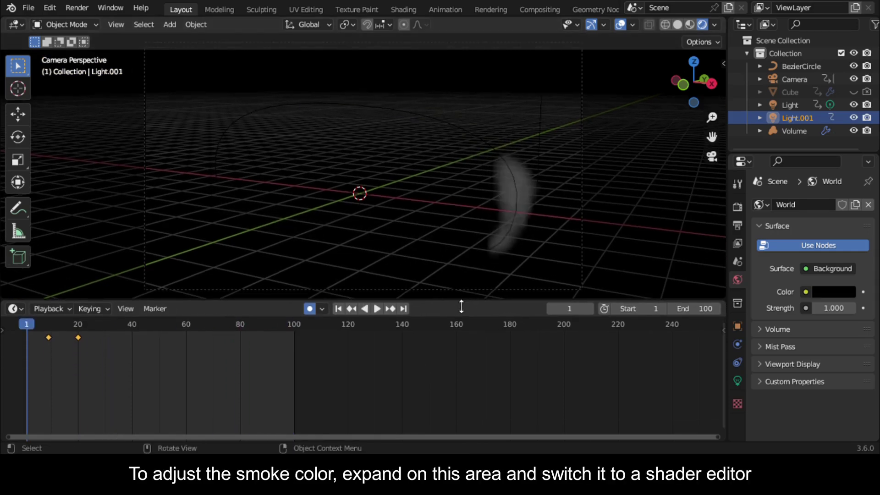
left_click(13, 308)
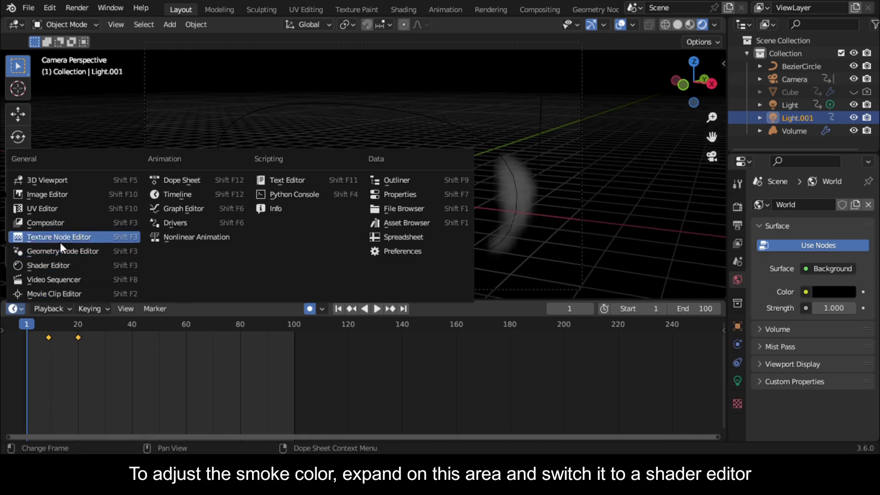
left_click(56, 265)
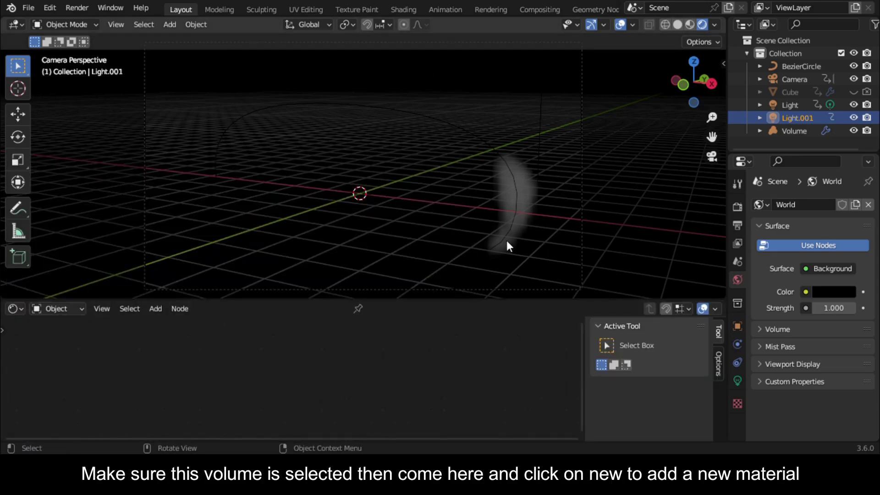
Give the Volume a new material and set its Principled Volume colour to magenta.
left_click(531, 195)
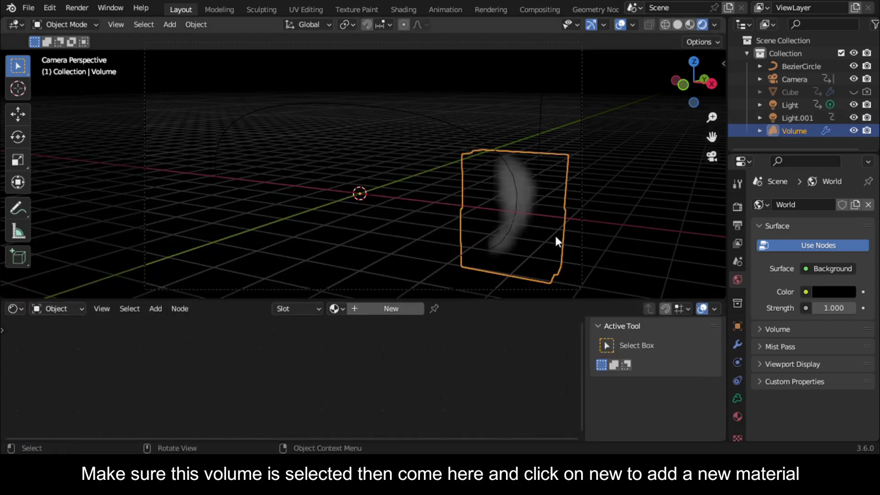
left_click(370, 308)
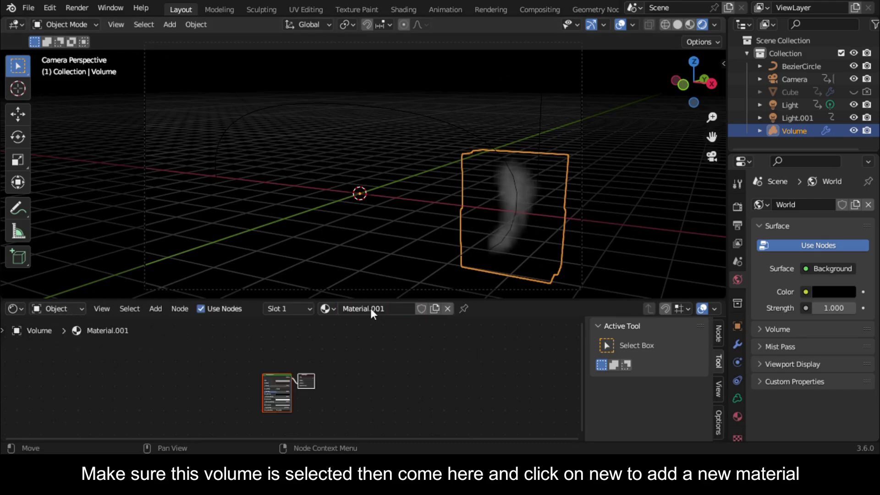
scroll(236, 381, "up", 6)
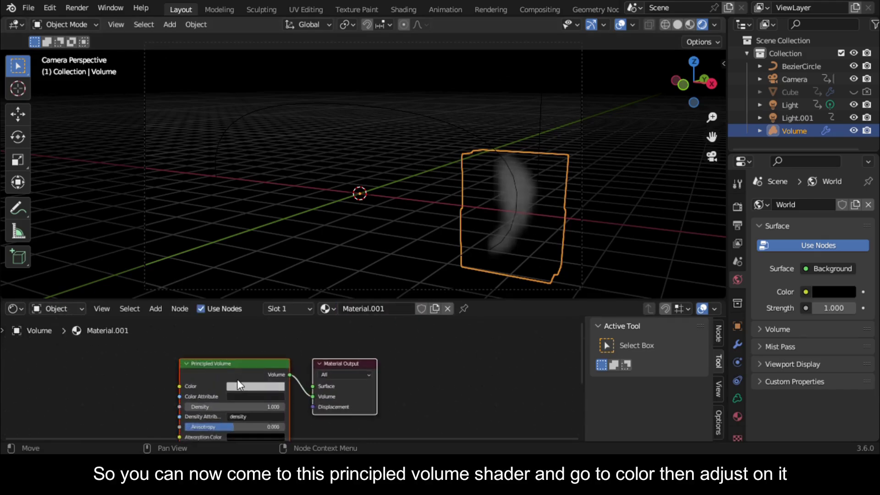
scroll(238, 380, "up", 2)
left_click(244, 389)
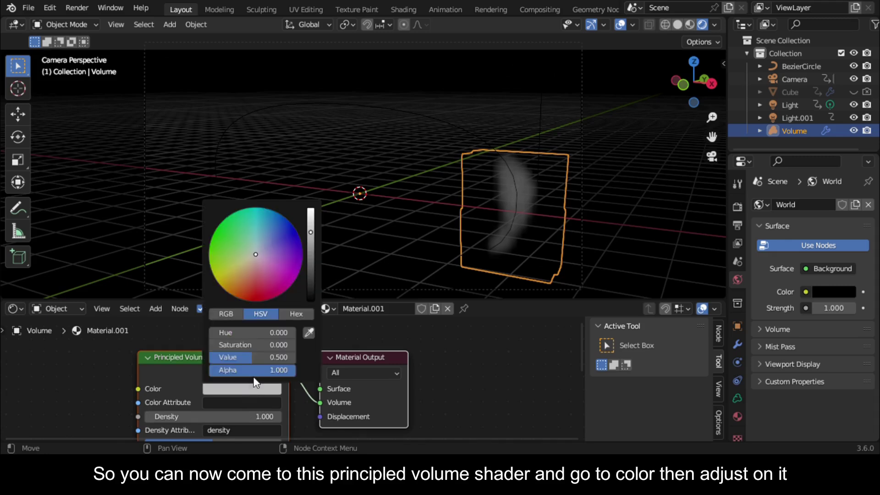
left_click_drag(255, 254, 229, 238)
left_click(283, 283)
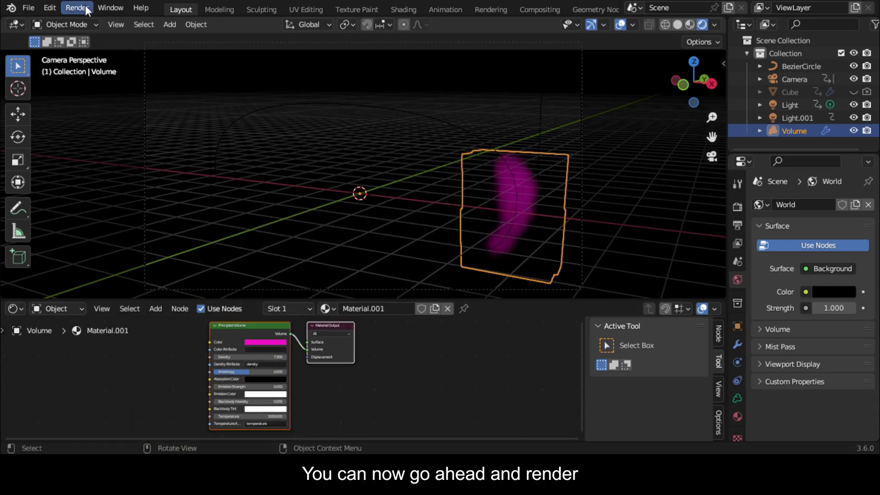
Open the Render menu, keep the Cube hidden, and preview the smoke in rendered shading.
left_click(86, 8)
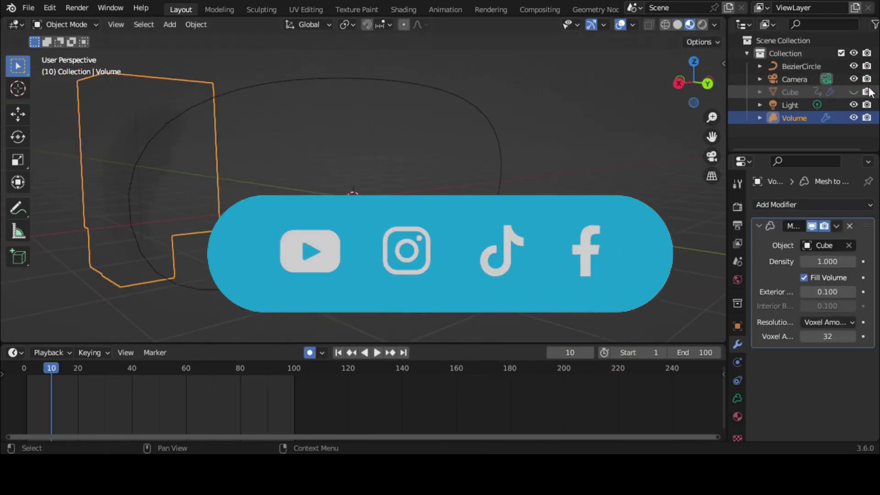
left_click(854, 92)
left_click(702, 25)
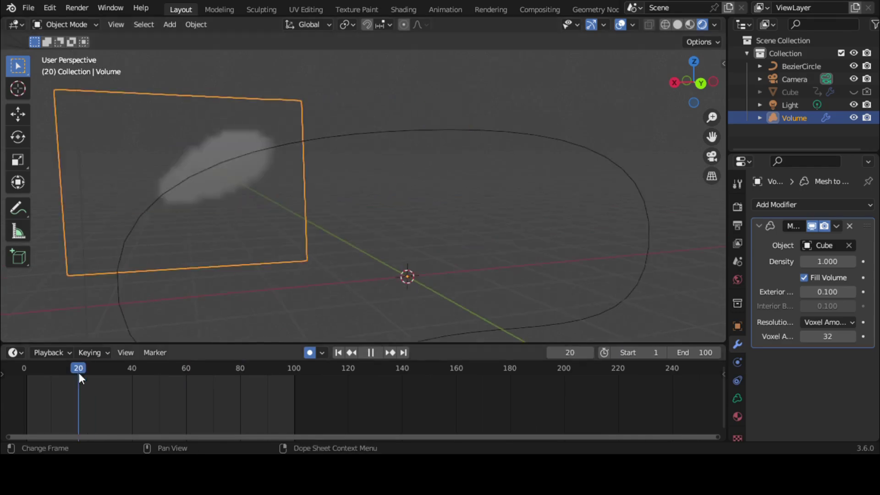